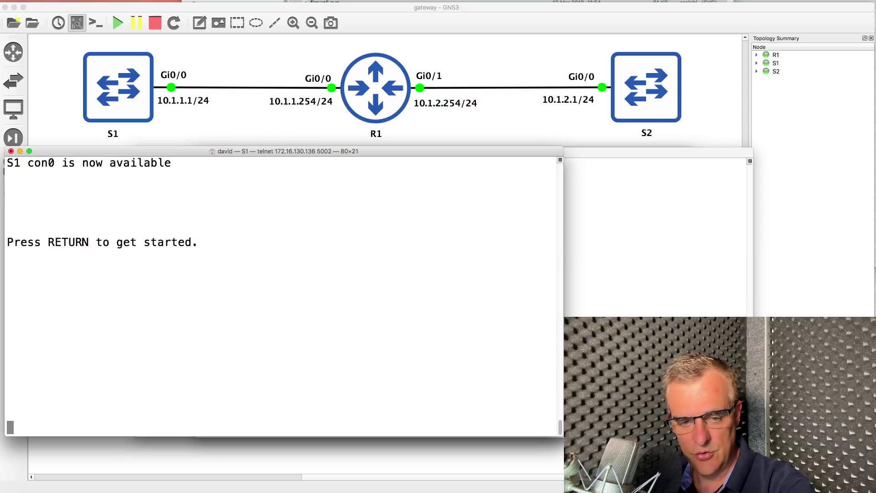
Enter privileged mode on S1 with en and run sh ip int brief to check the Vlan1 address.
key(Return)
text(en)
key(Return)
text(sh ip int brief)
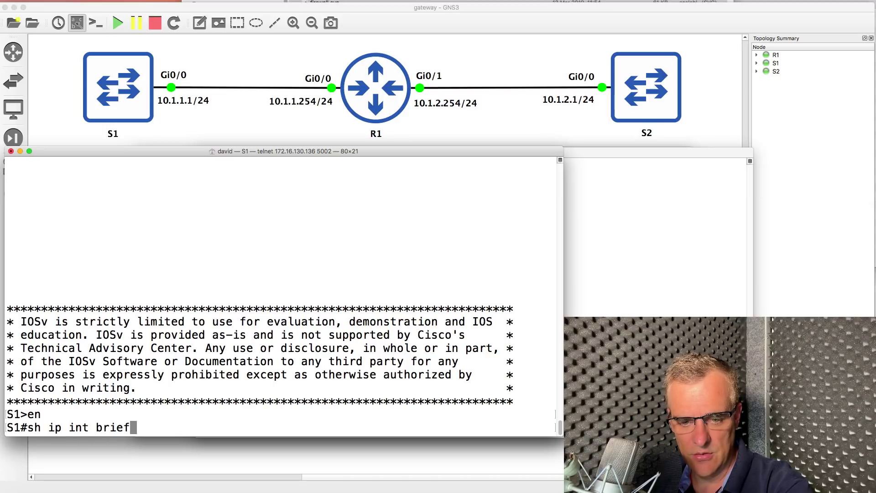
key(Return)
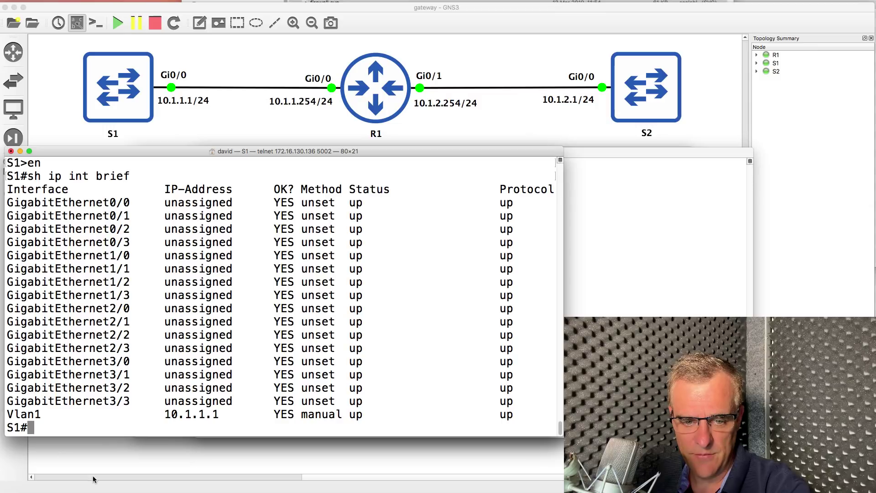
drag(234, 416, 7, 414)
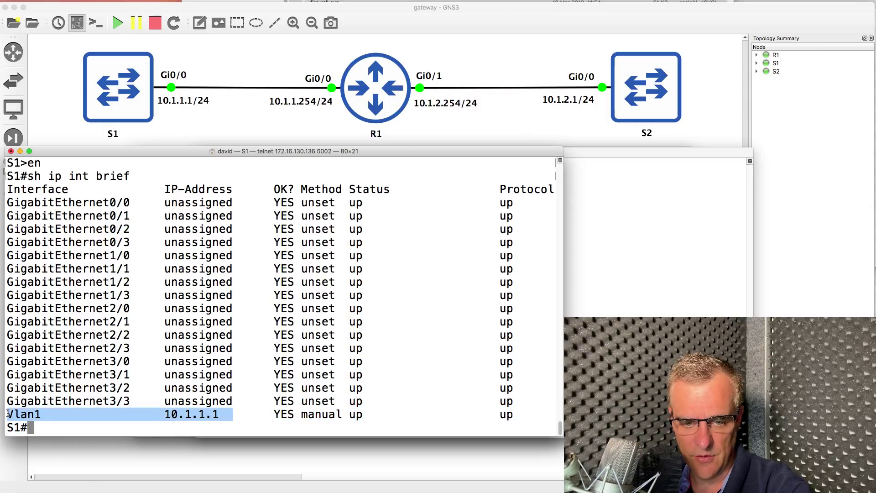
Show the running configuration of interface VLAN 1 on S1 and check its IP address and mask.
text(sh run int vlan 1)
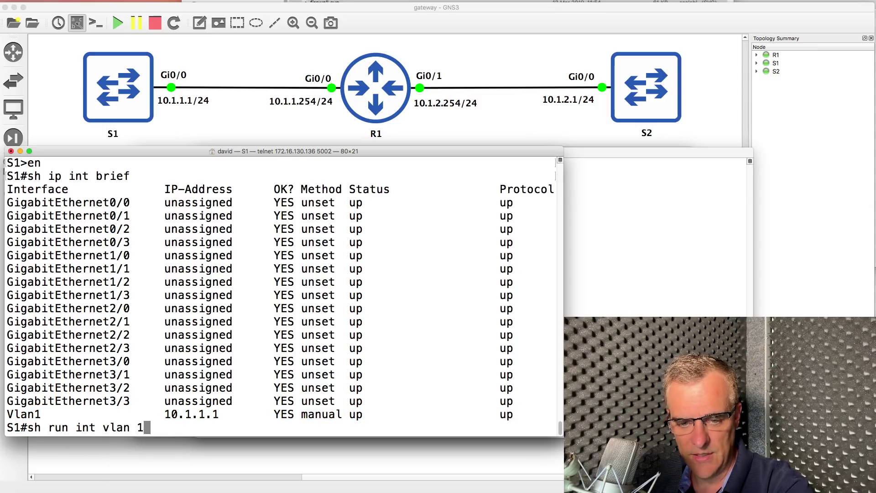
key(Return)
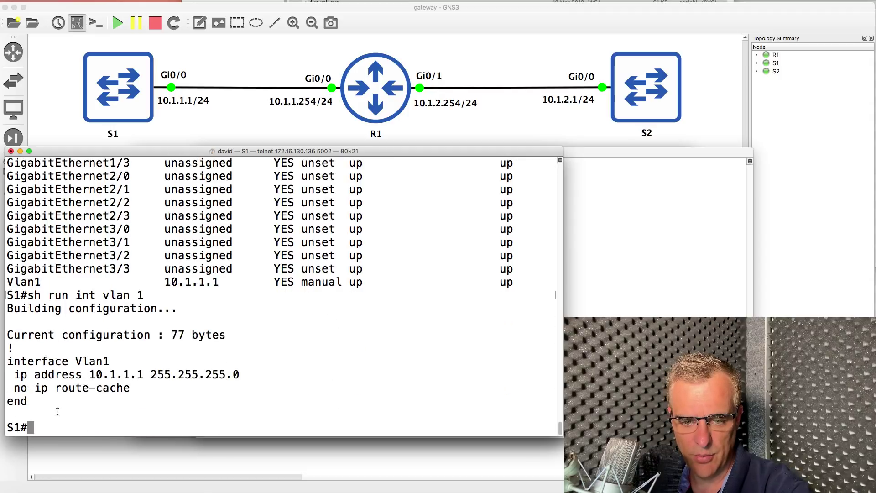
drag(244, 374, 10, 378)
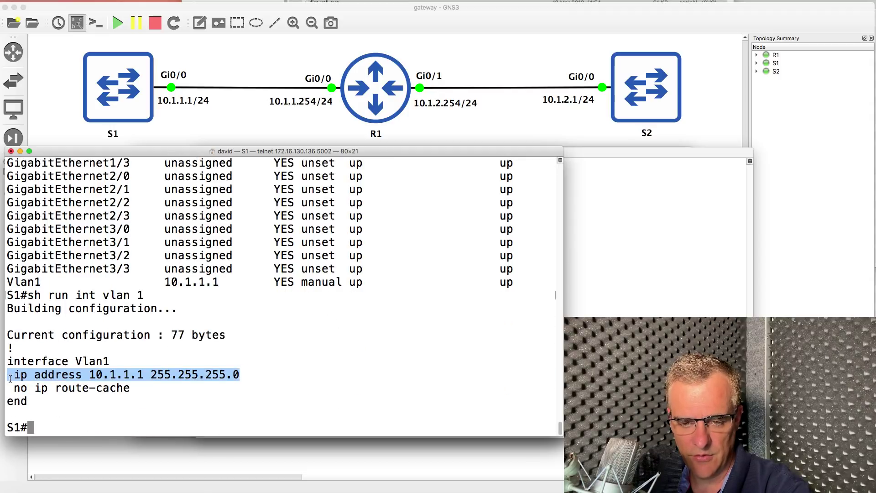
Switch to the R1 console and run sh ip int brief to check the GigabitEthernet0/0 and 0/1 addresses.
click(267, 491)
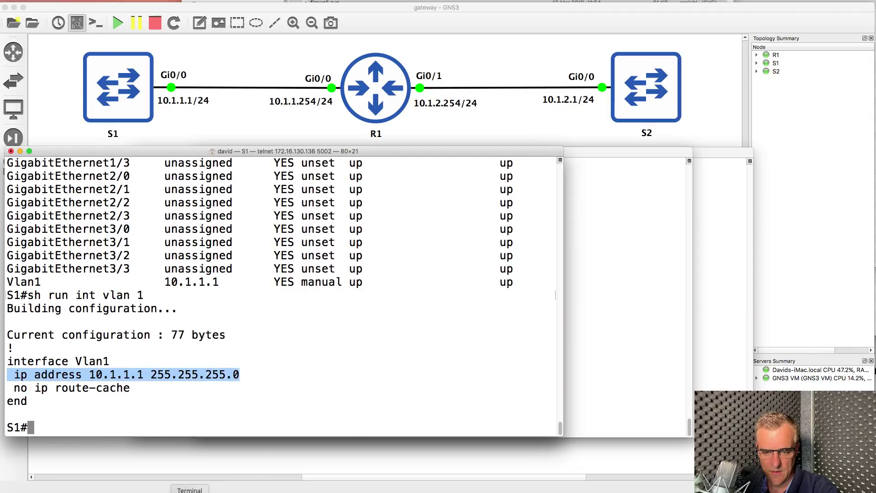
right_click(267, 491)
click(225, 382)
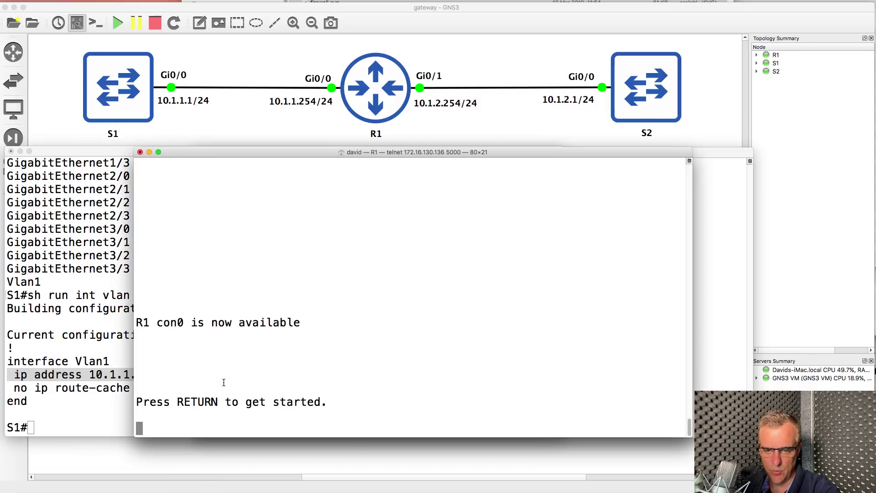
key(Return)
key(Return)
text(sh ip int br)
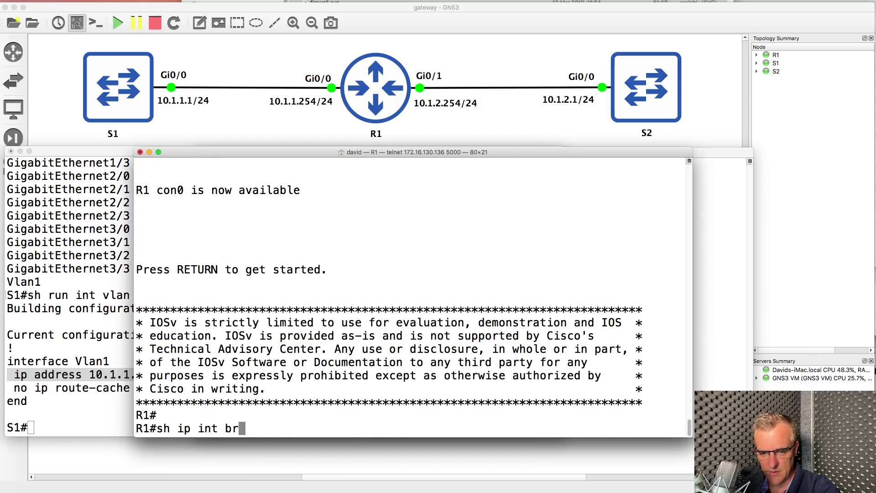
key(Return)
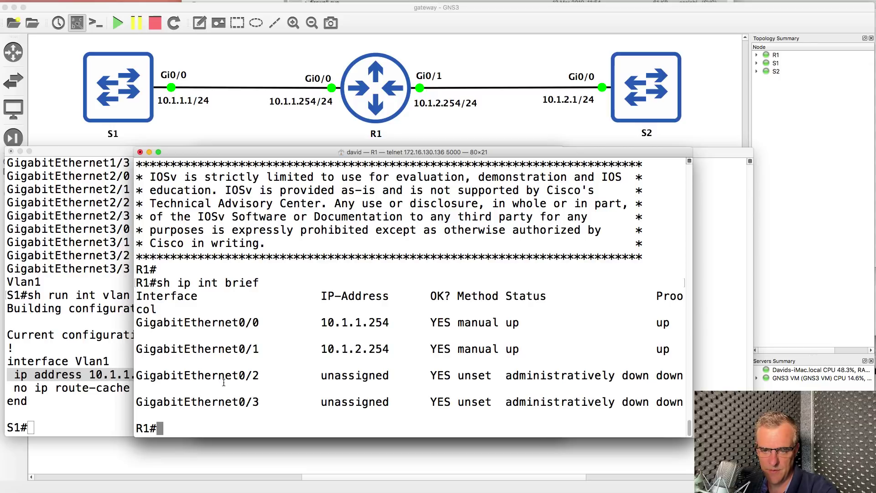
drag(315, 322, 419, 319)
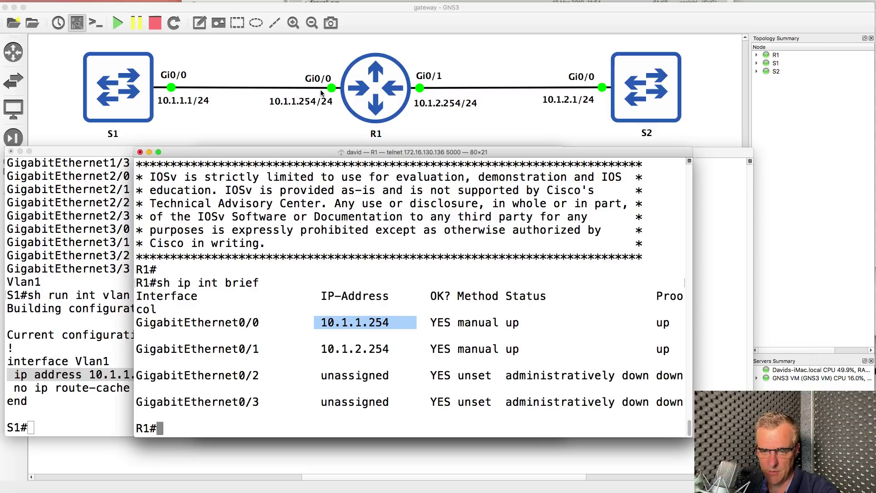
drag(307, 349, 384, 348)
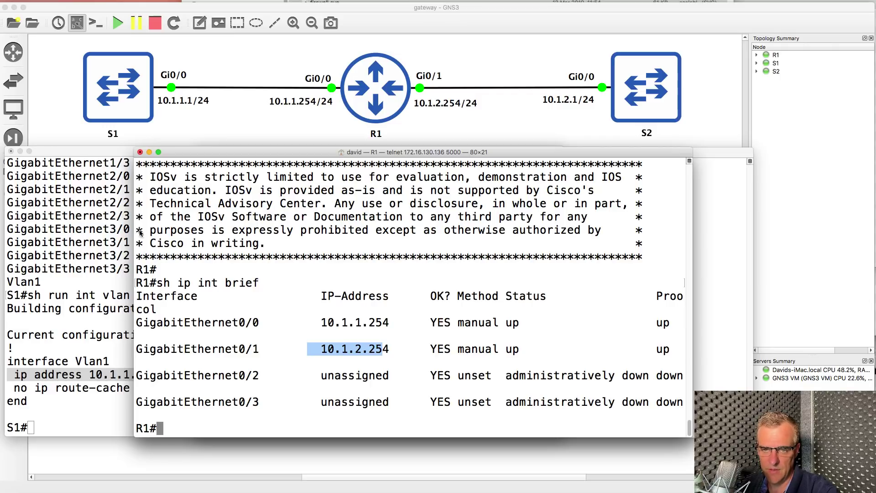
Ping R1's near interface 10.1.1.254 from the S1 console twice.
click(98, 238)
text(ping 19.1)
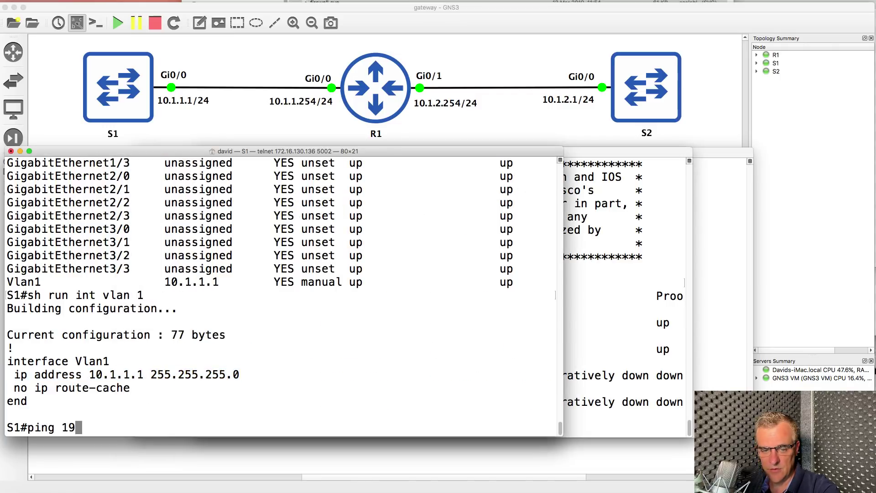
key(BackSpace)
key(BackSpace)
key(BackSpace)
text(0.1.)
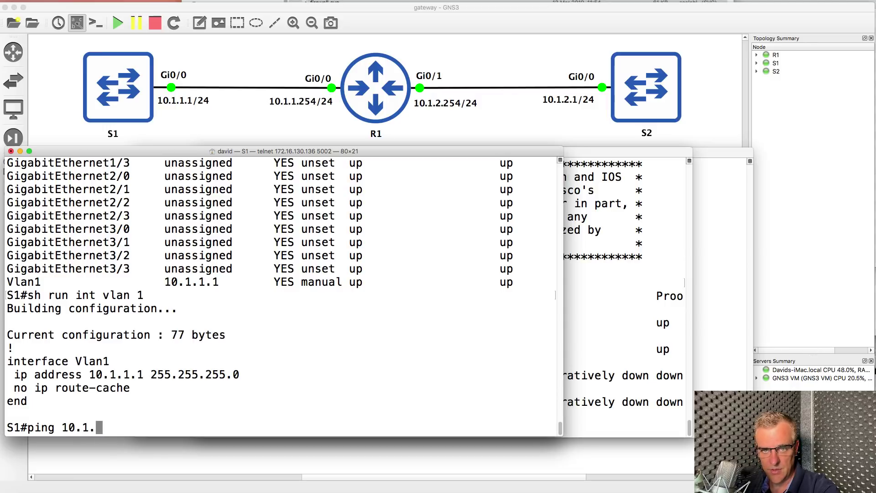
text(1.254)
key(Return)
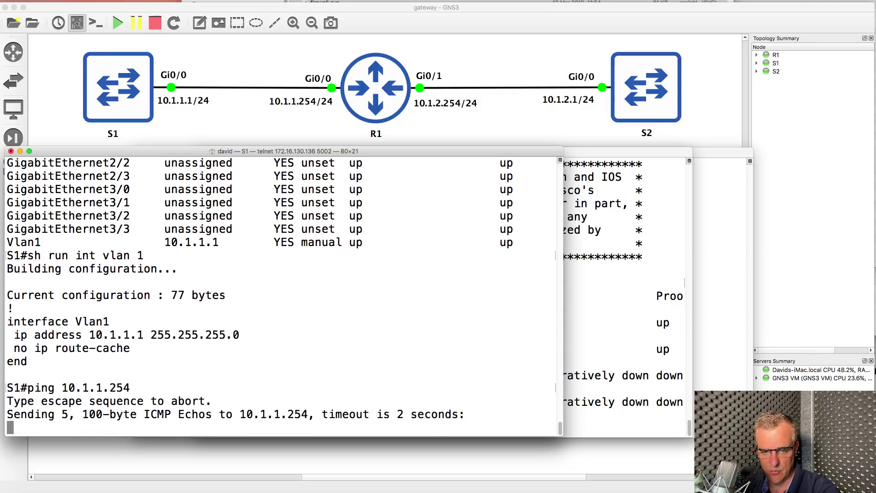
key(Up)
key(Return)
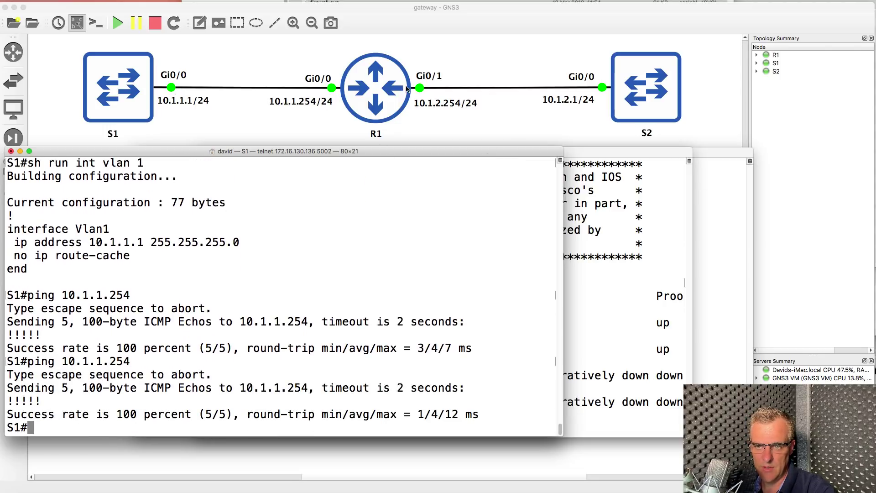
Switch to the S2 console, enter privileged mode with en and run sh ip int brief.
click(717, 177)
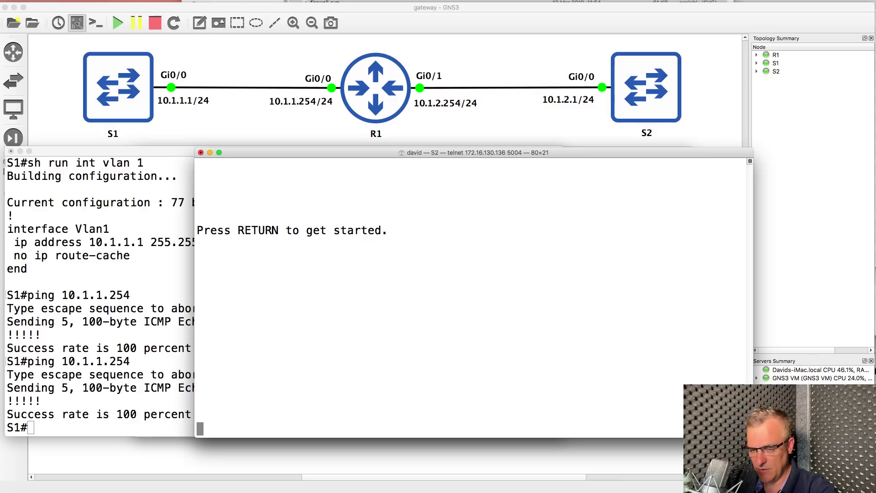
key(Return)
text(s)
key(BackSpace)
text(en)
key(Return)
text(sh ip i)
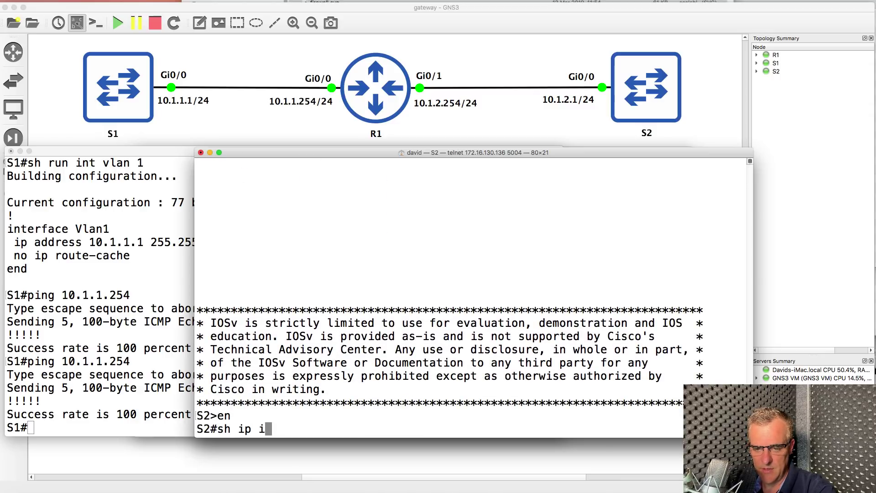
text(nt brife)
key(BackSpace)
key(BackSpace)
text(ef)
key(Return)
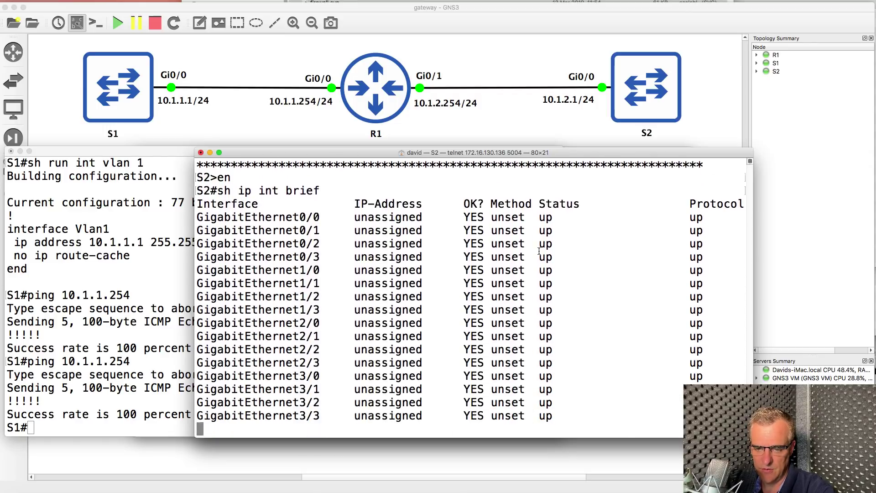
drag(425, 416, 354, 416)
Show the running configuration of interface VLAN 1 on S2 and check its IP address and mask.
text(sh run )
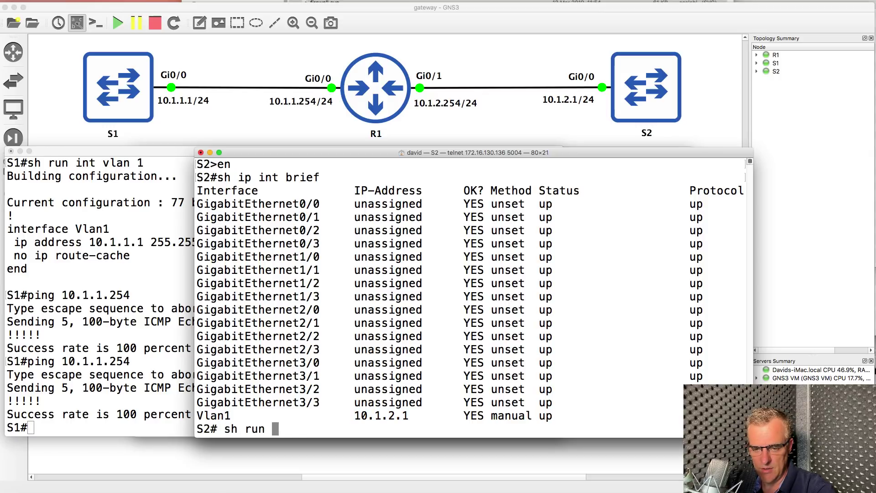
text(int vlan 1)
key(Return)
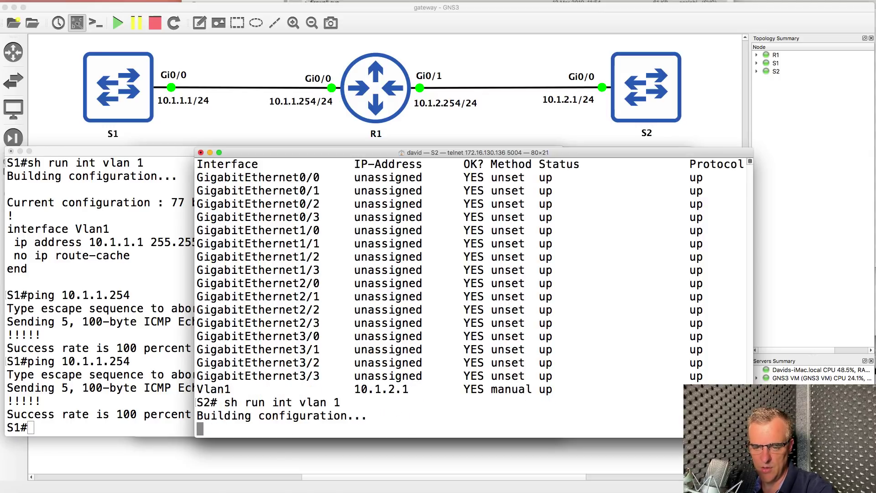
drag(433, 397, 189, 374)
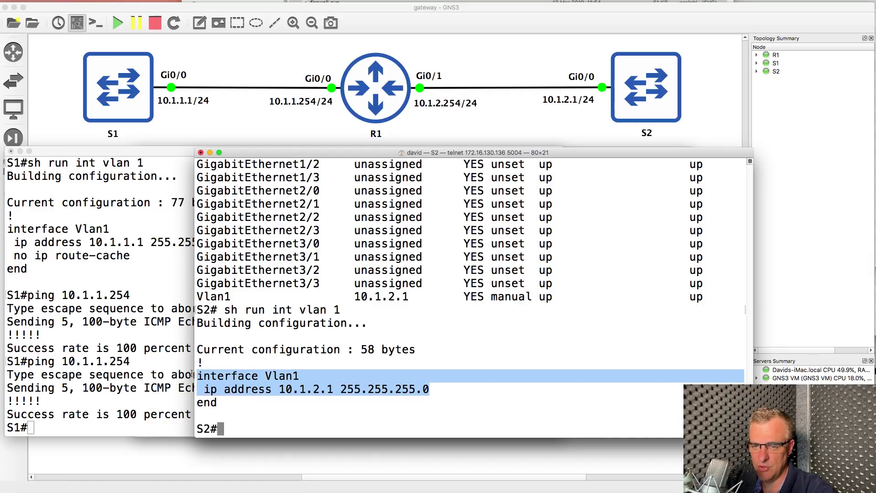
Ping R1's interface 10.1.2.254 from S2, and S1's address 10.1.1.1 as well.
text(ping 10.1.2.254)
key(Return)
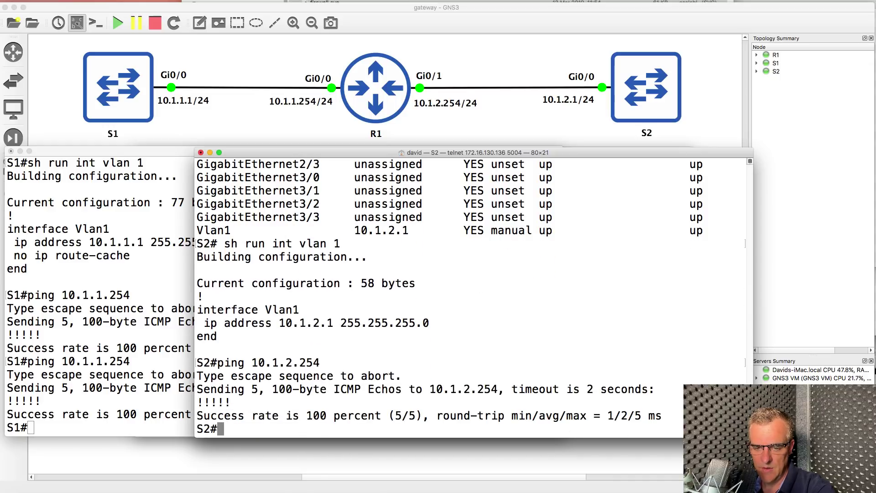
text(ping)
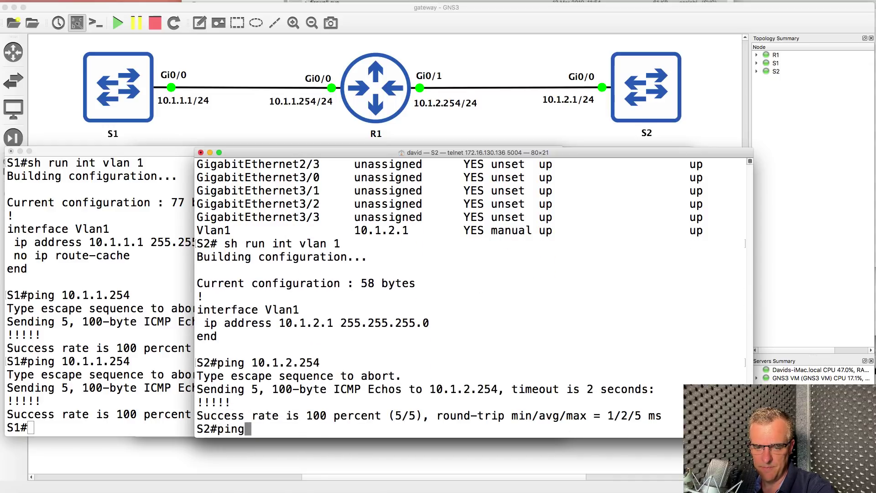
text( 10.1.2.)
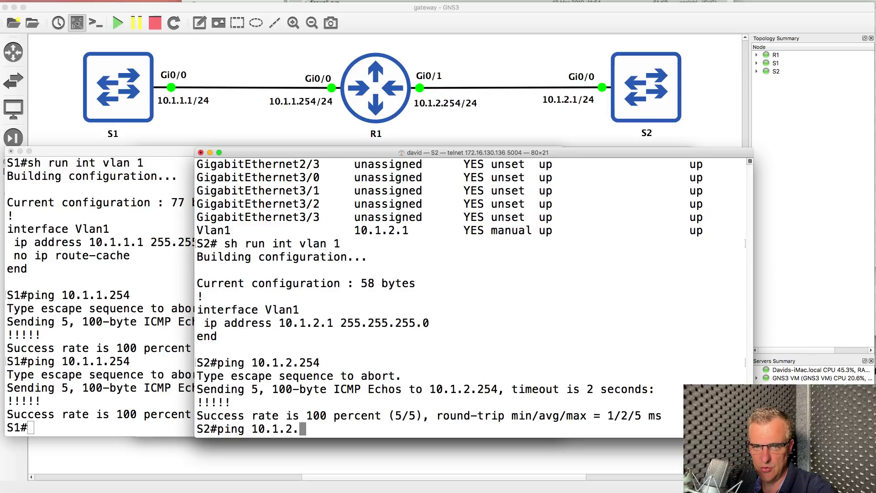
key(BackSpace)
key(BackSpace)
text(1.1)
key(Return)
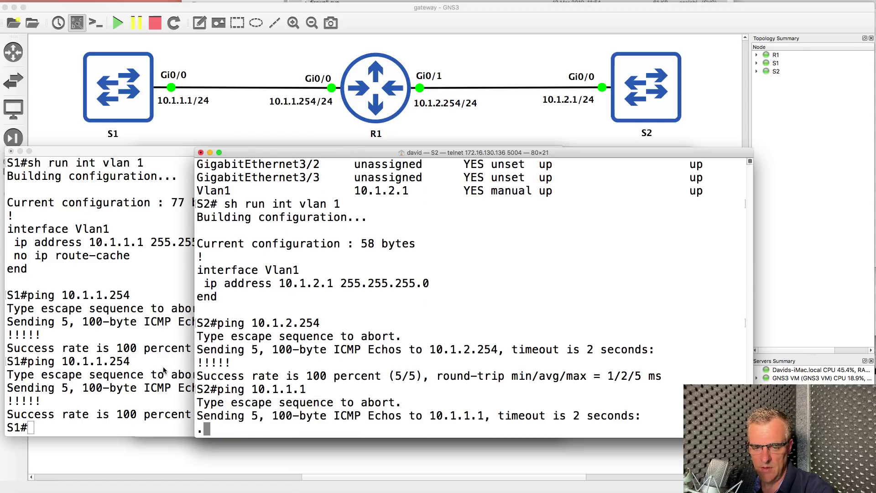
Ping S2's address 10.1.2.1 from the S1 console and check the outcome of S2's own ping.
click(188, 385)
text(ping 10.1.1)
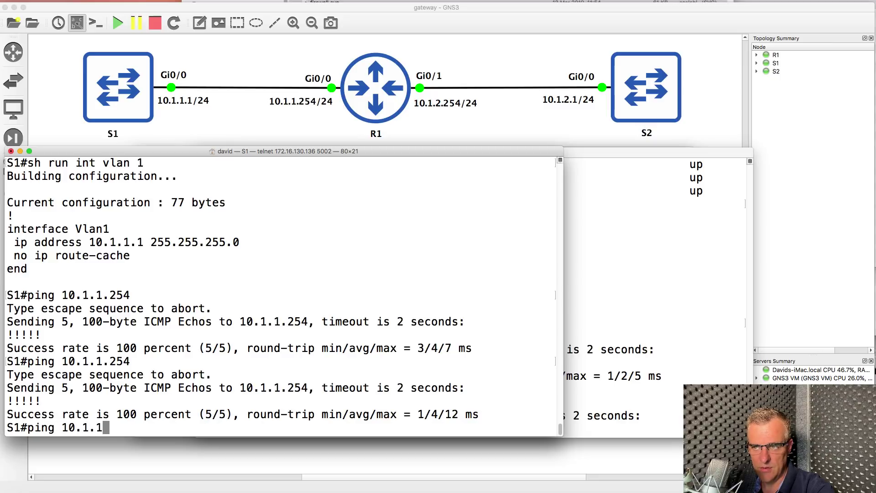
key(BackSpace)
text(2.1)
key(Return)
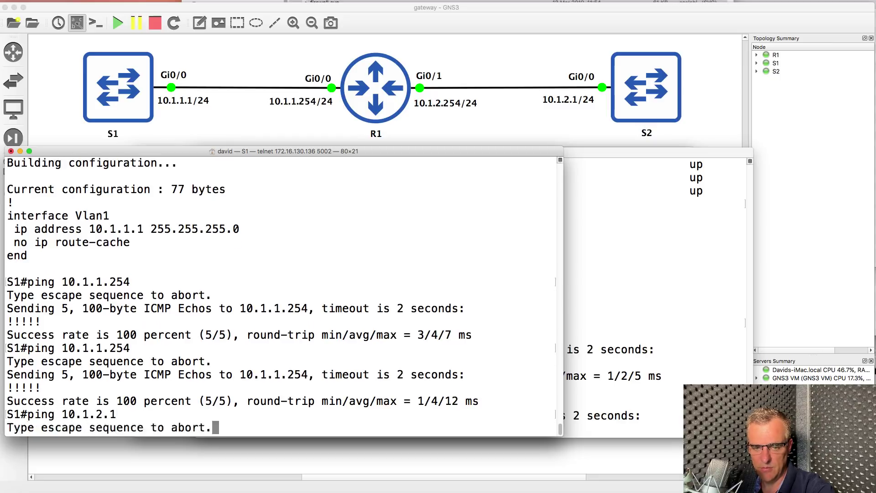
click(586, 326)
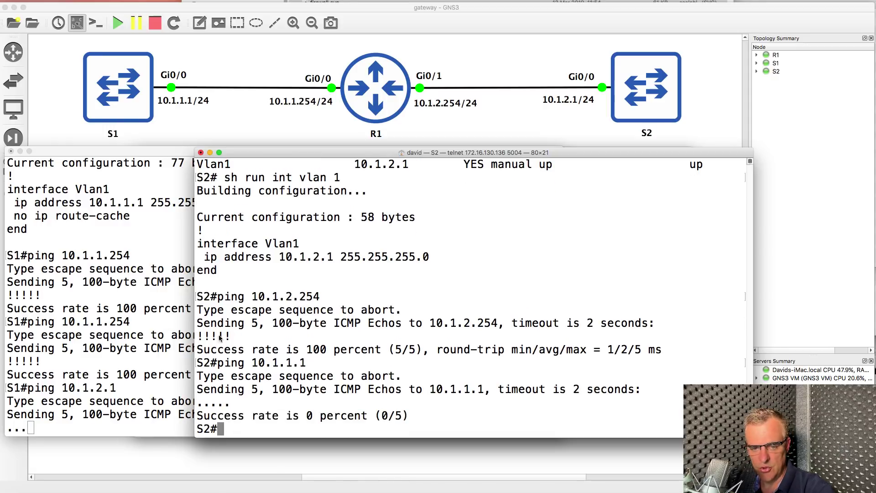
Run sh ip route on S1 to check its default gateway.
click(164, 329)
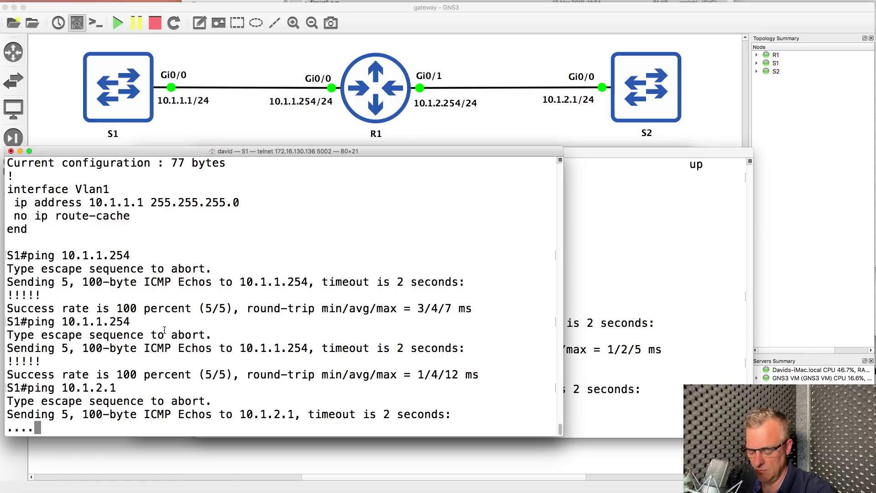
text(sh ip route)
key(Return)
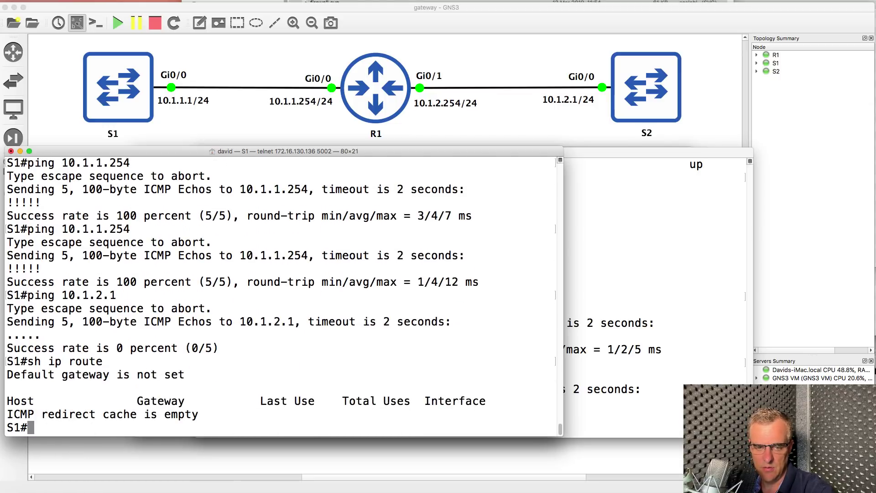
Run sh ip route on S2 and compare its output with the routing output of S1.
click(621, 250)
text(sh ip route)
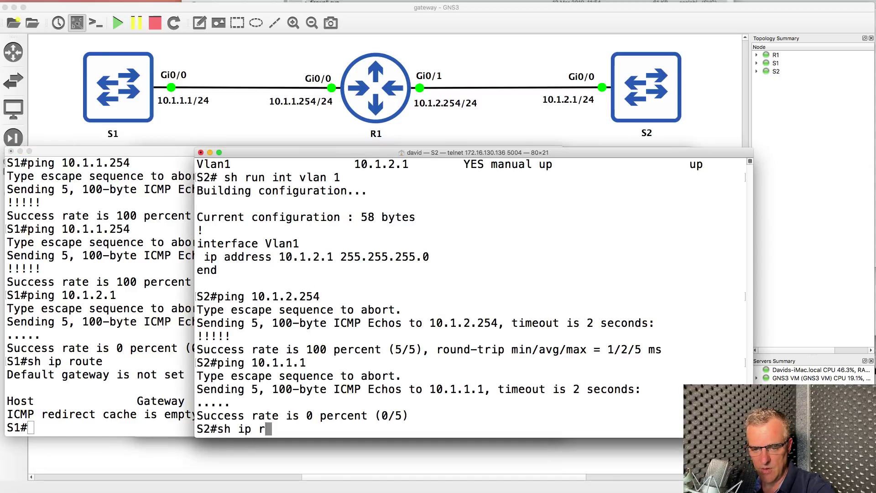
key(Return)
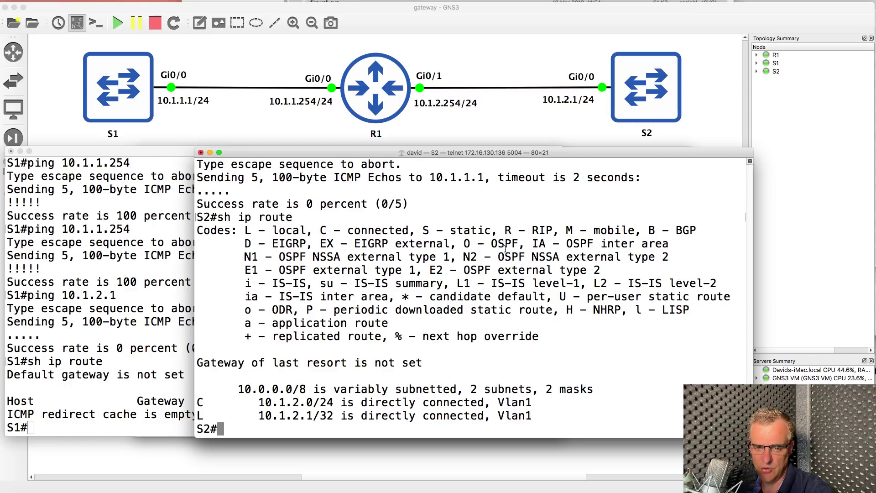
click(109, 301)
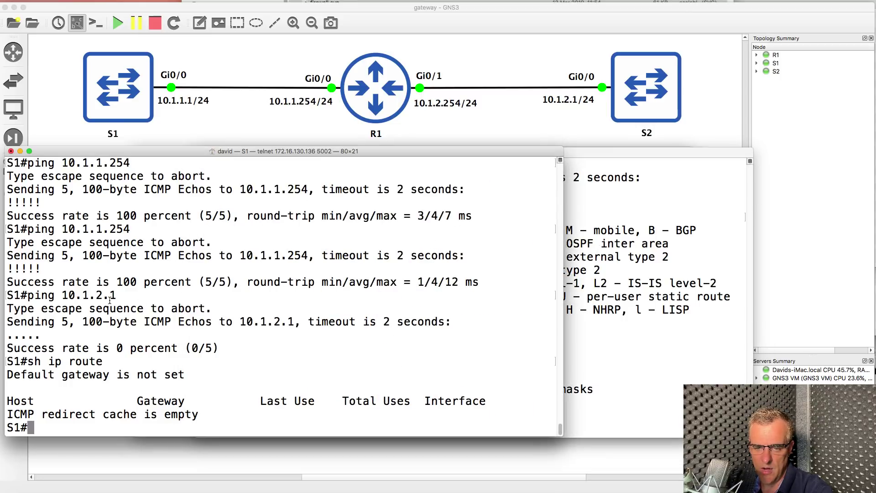
click(610, 231)
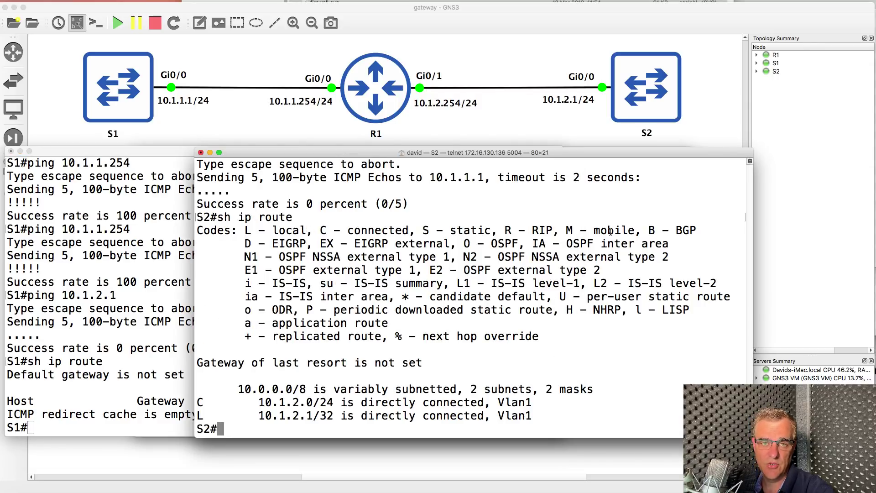
Compare the sh ip route outputs on S1 and S2, highlighting the gateway of last resort line on S2.
click(174, 288)
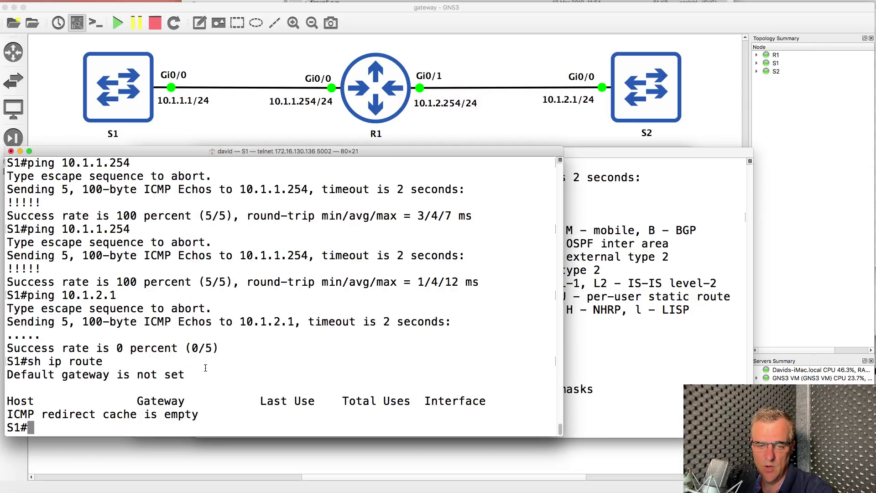
click(684, 230)
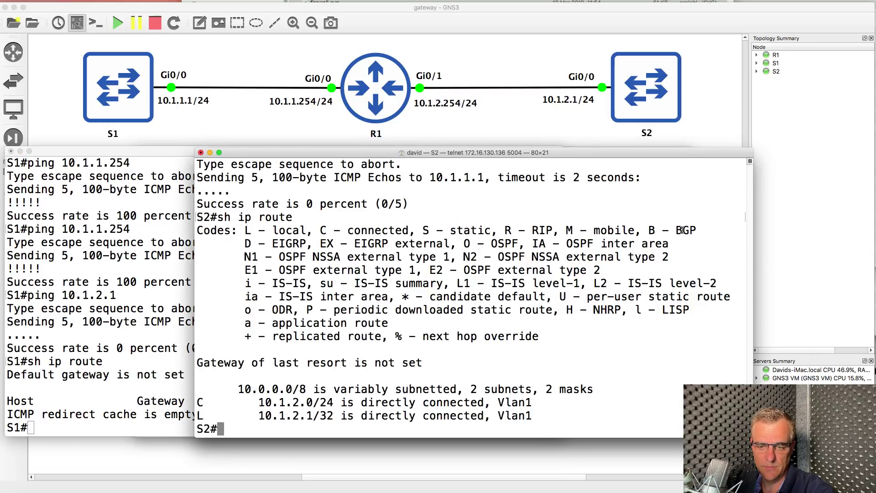
click(151, 361)
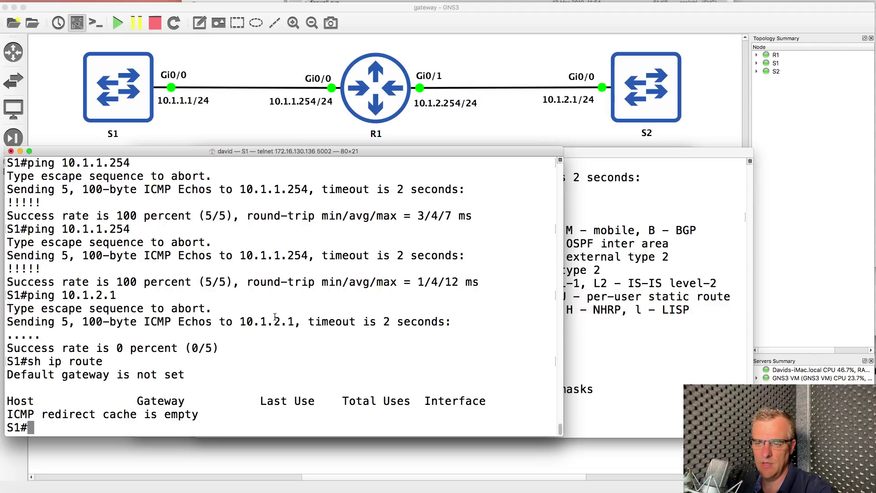
click(634, 285)
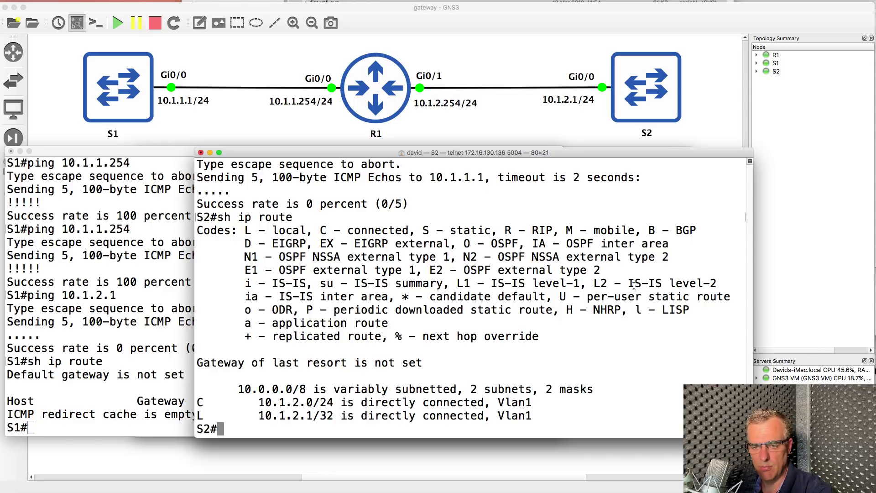
drag(424, 363, 197, 362)
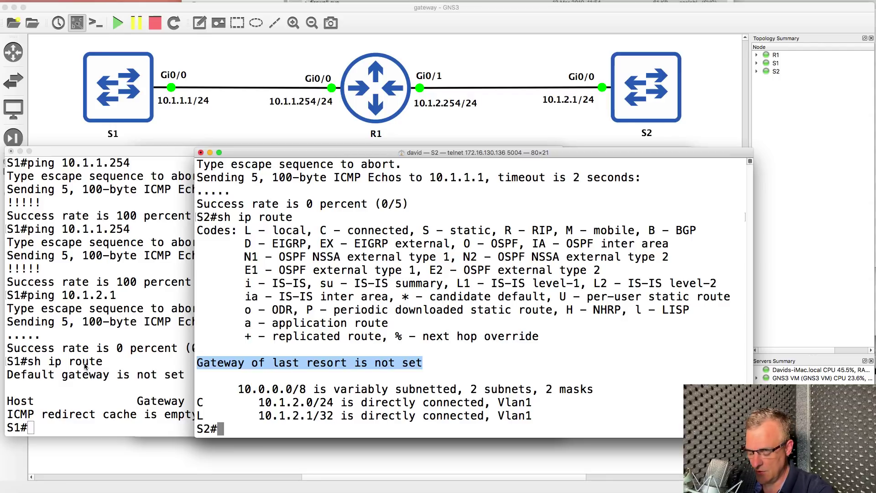
Run sh run | include gateway on S2 to check its configured default gateway.
text(sh run )
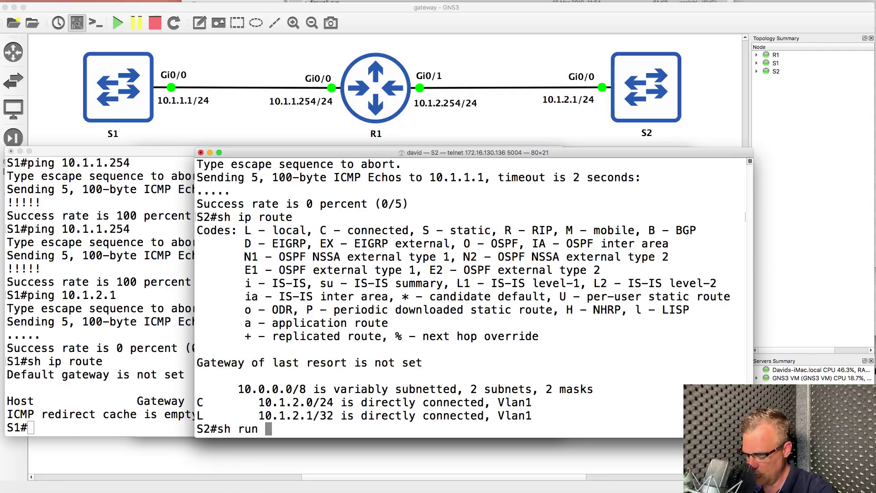
text(| in)
key(Tab)
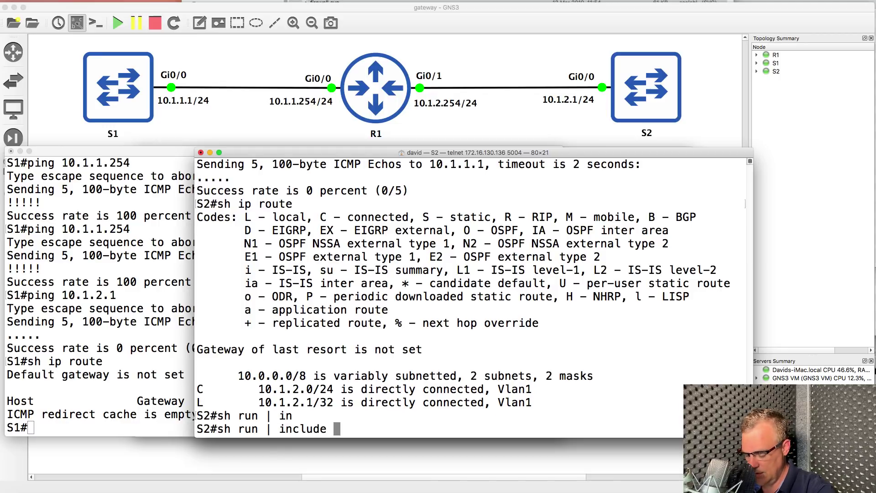
text(gateway)
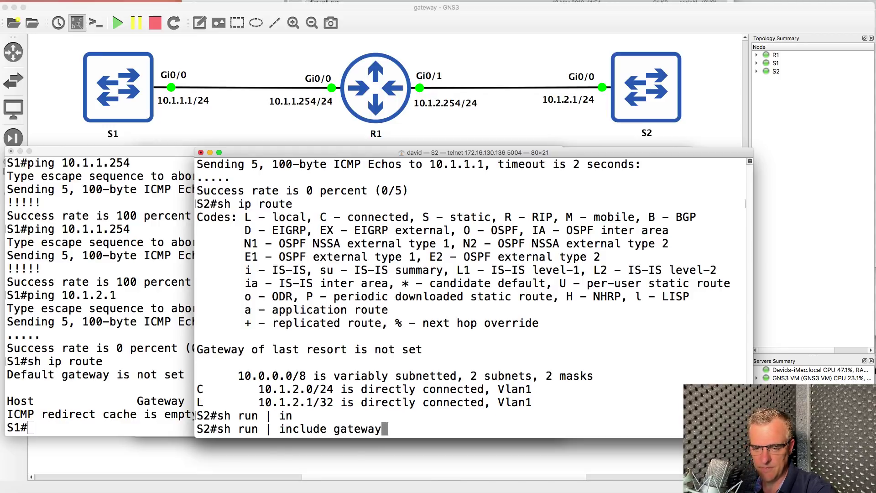
key(Return)
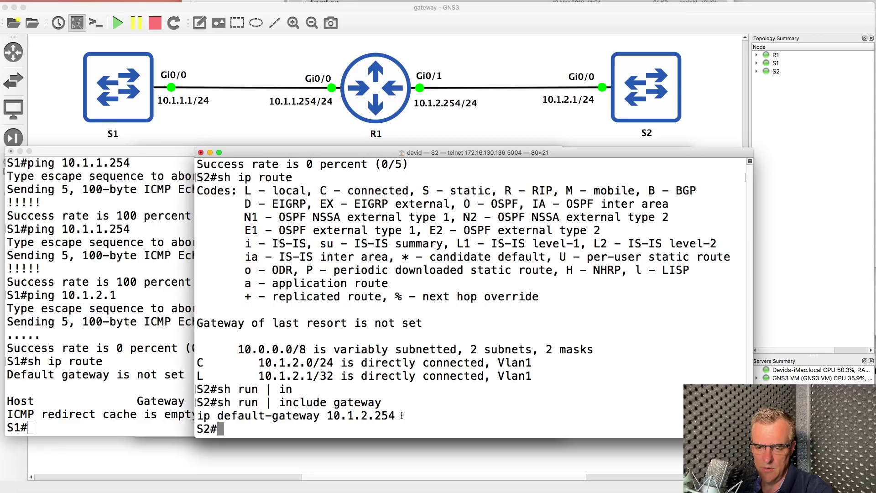
Highlight the ip default-gateway line in S2's output and ping S1's address 10.1.1.1 from S2.
drag(134, 416, 134, 416)
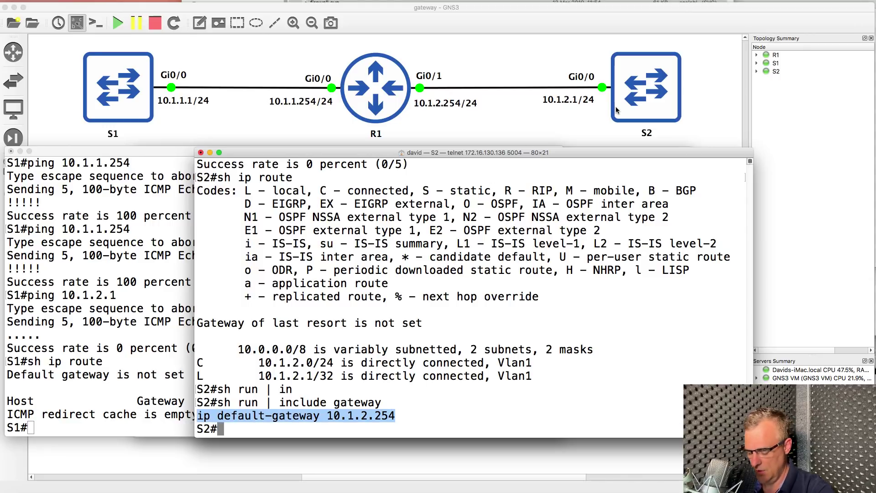
text(ping 10.1.1.1)
key(Return)
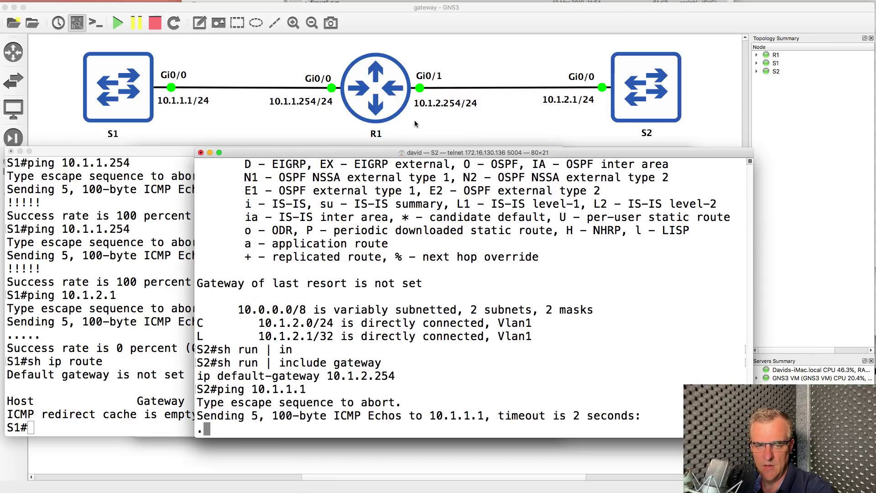
Run sh run | i route on S1 and highlight the returned route configuration.
click(173, 217)
text(sh ip route)
key(Return)
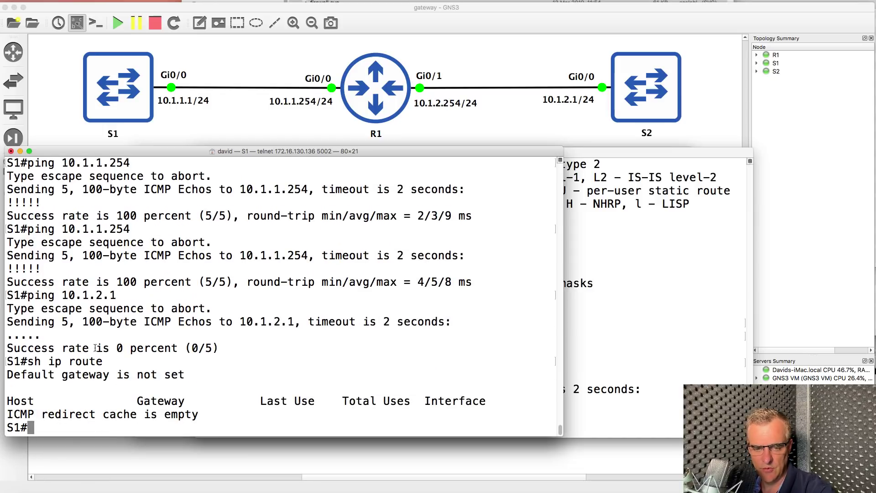
drag(21, 349, 260, 421)
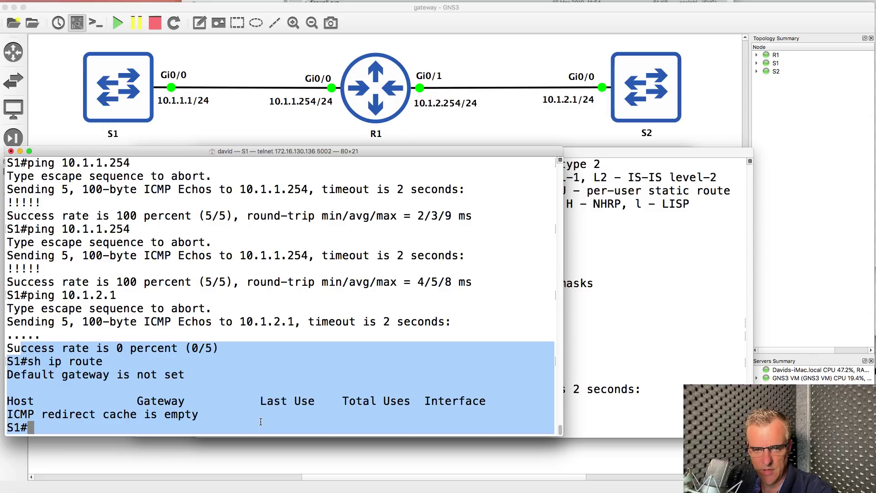
text(sh )
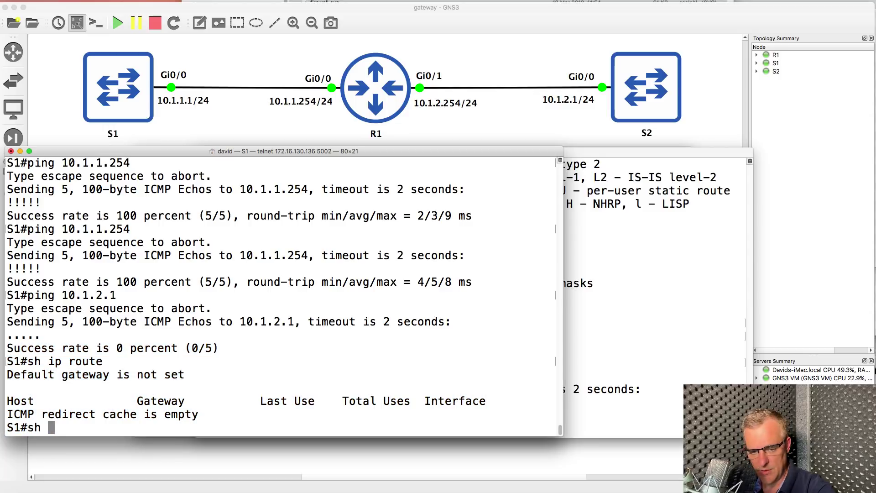
text(run | )
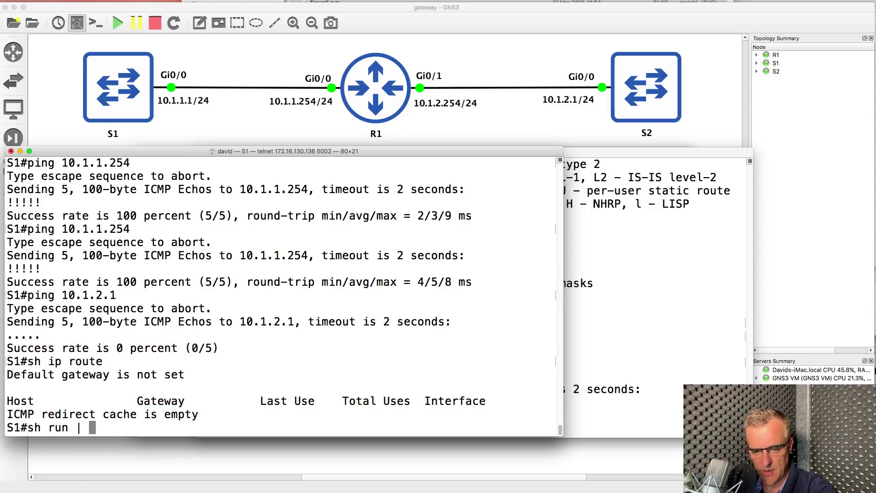
text(i route)
key(Return)
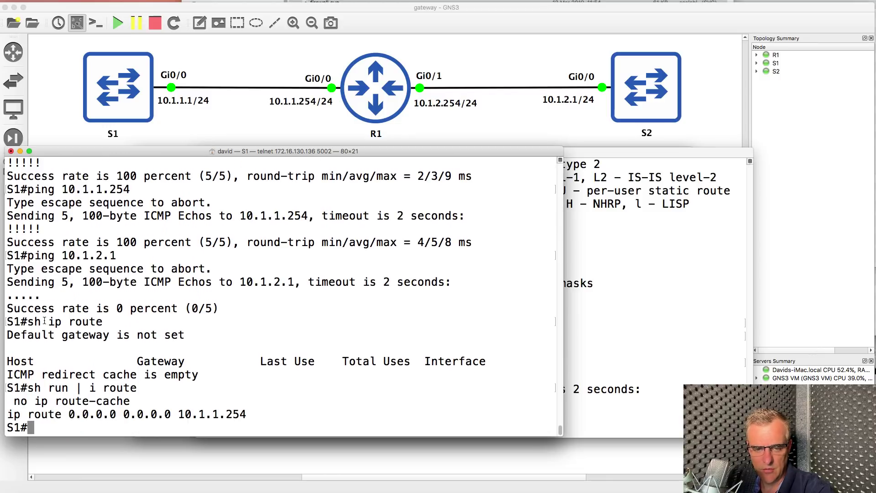
drag(60, 423, 7, 373)
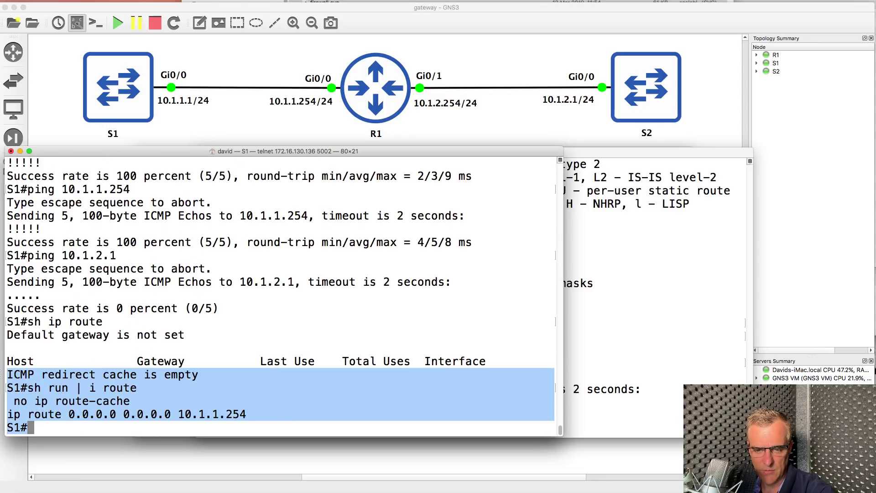
Highlight S2's configured ip default-gateway line, and run sh ip route on S1 again.
click(610, 276)
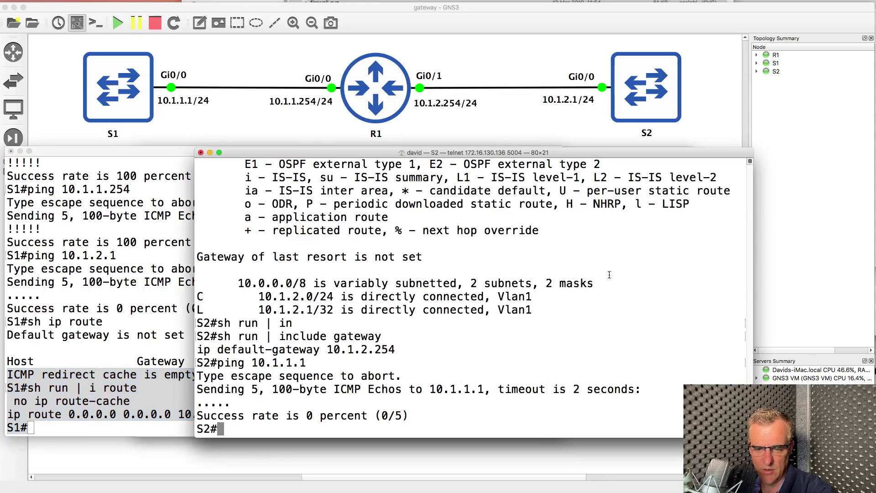
drag(447, 349, 144, 348)
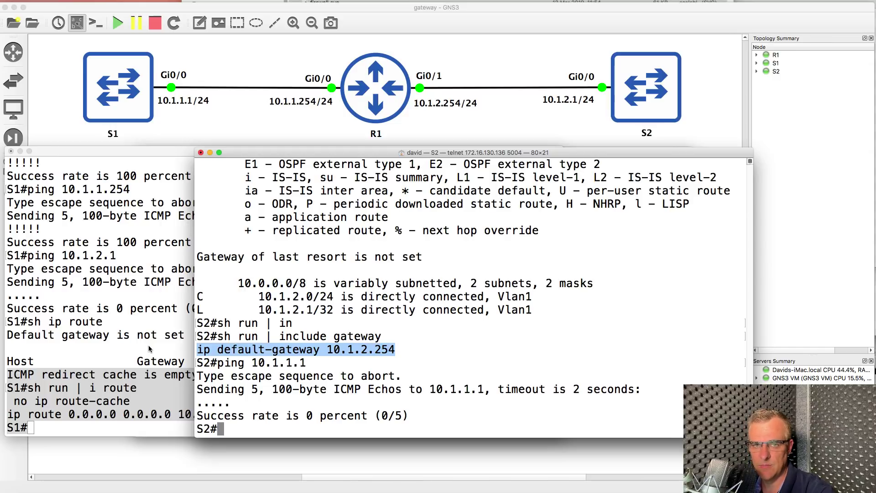
click(122, 322)
text(sh ip route)
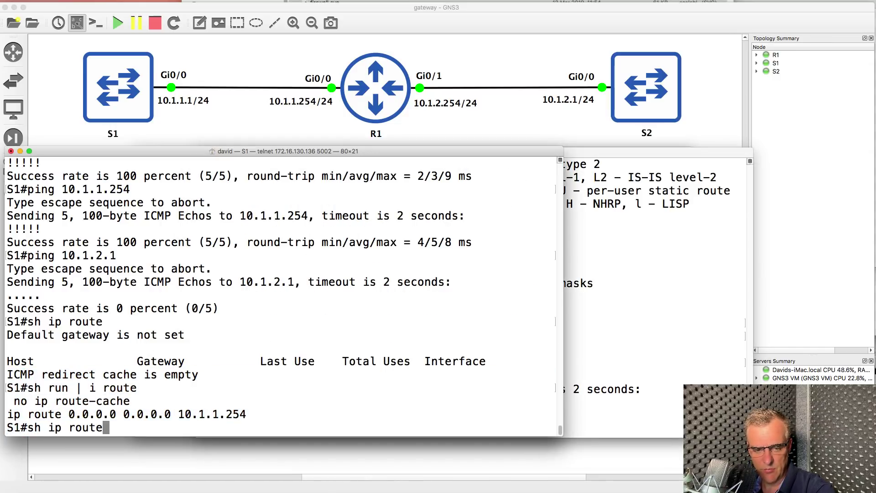
key(Return)
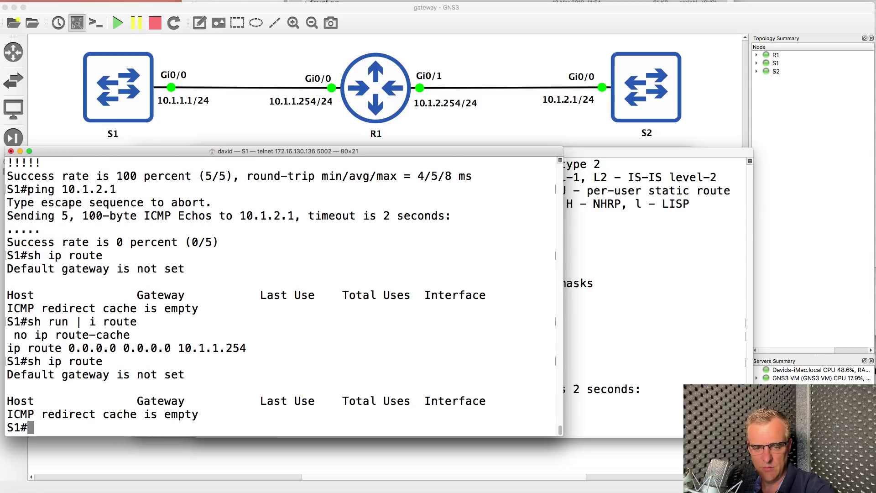
Run sh ip route on S2 again and highlight its whole output.
click(582, 269)
text(sh ip route)
key(Return)
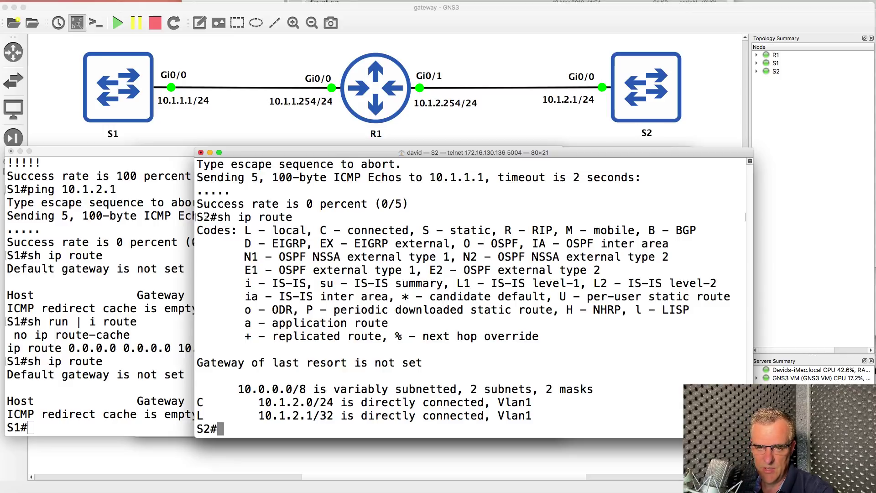
drag(198, 213, 531, 436)
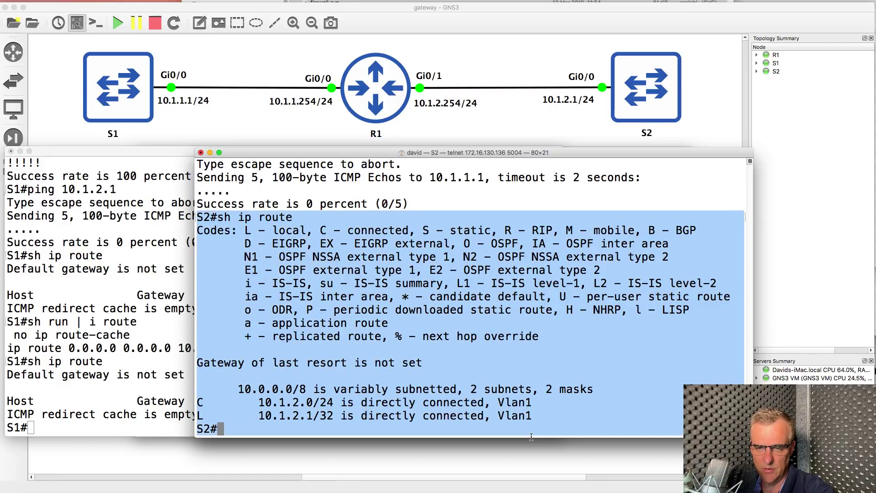
Compare S1's default gateway line with S2's gateway of last resort line, highlighting each in its console.
click(129, 408)
drag(104, 362, 218, 420)
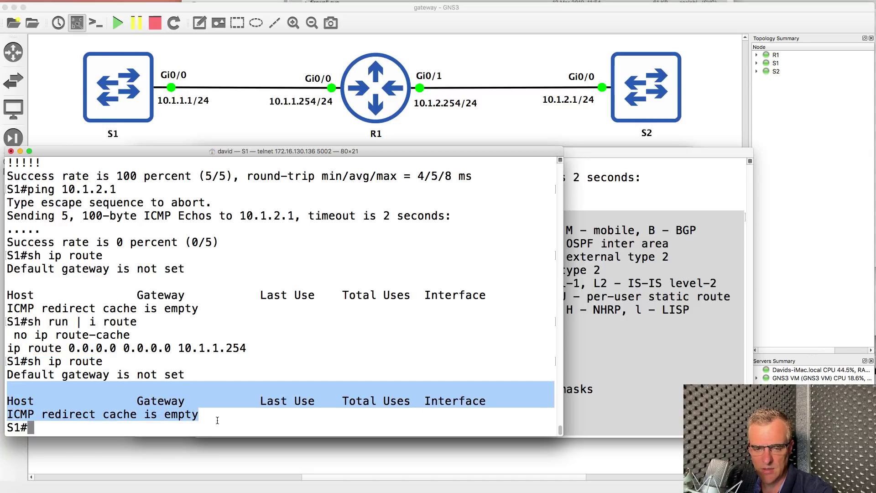
triple_click(215, 374)
click(167, 374)
drag(194, 373, 7, 374)
click(591, 274)
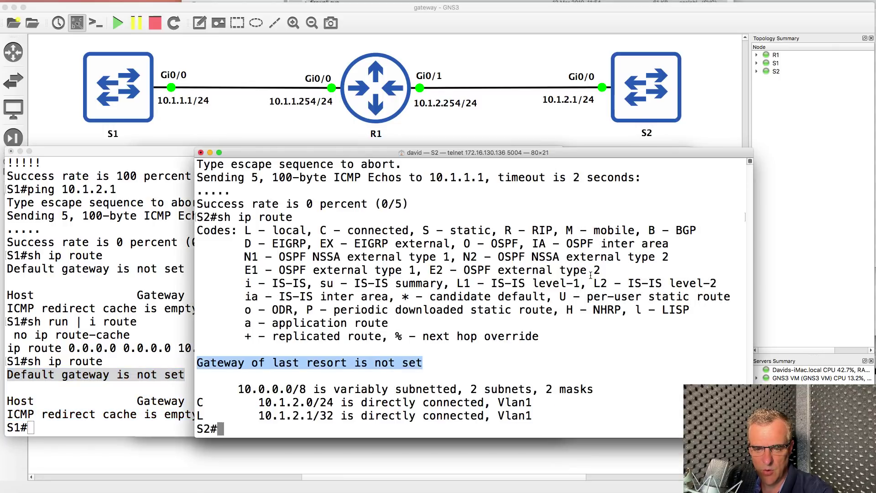
click(366, 358)
drag(434, 362, 140, 365)
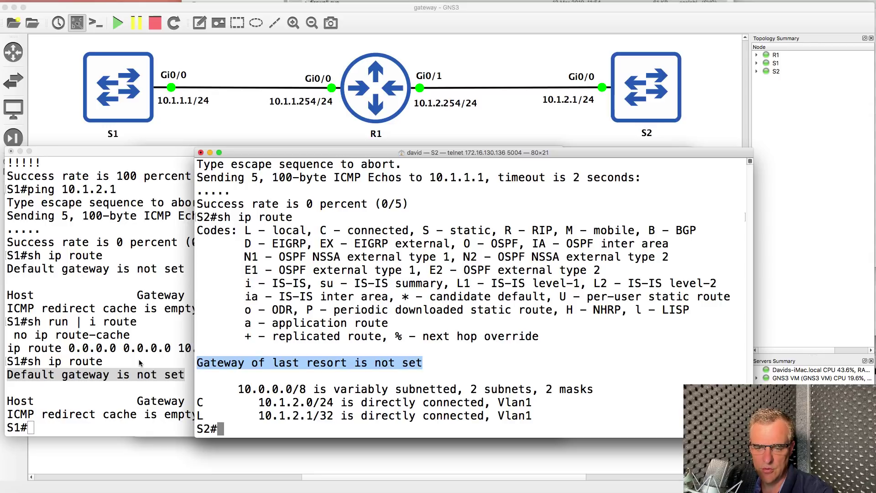
Run sh run | include default on S2 to filter its configuration for default settings.
click(318, 340)
text(sh run)
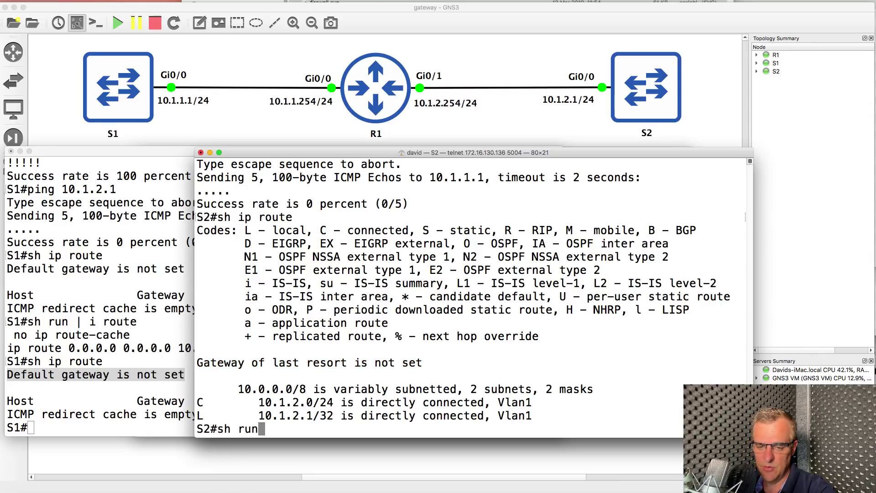
text( | i)
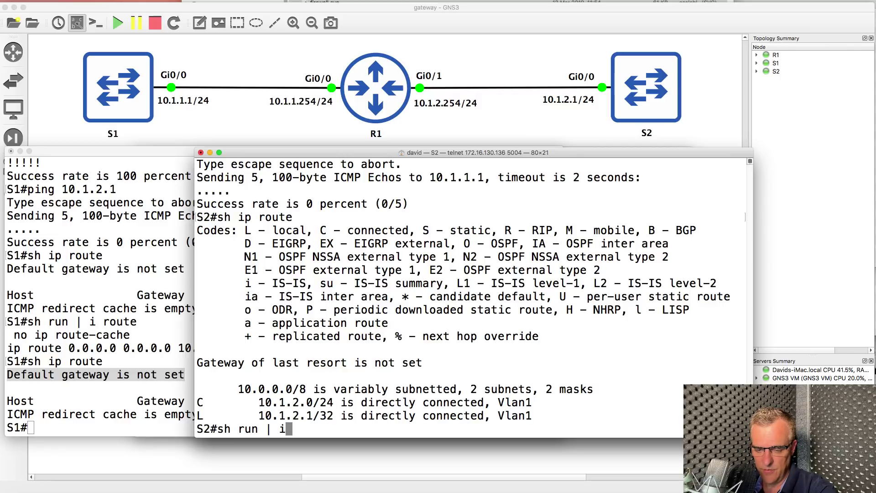
key(Tab)
text(de)
key(Tab)
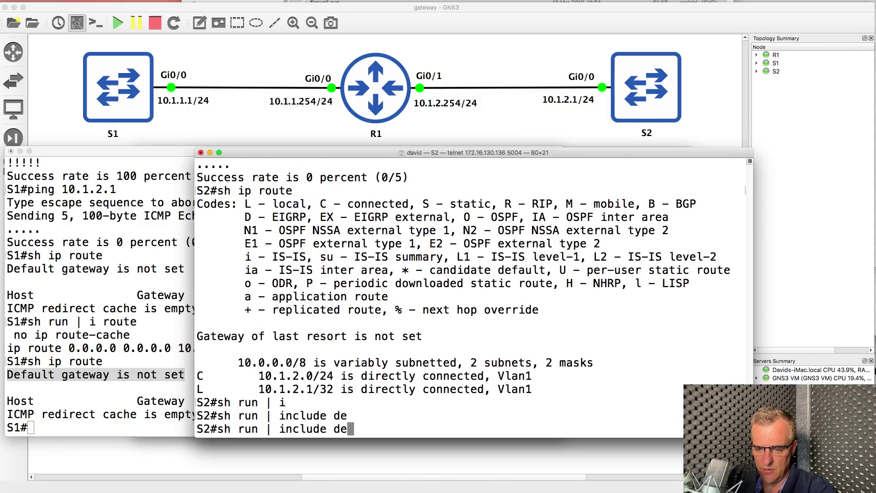
text(fault)
key(Return)
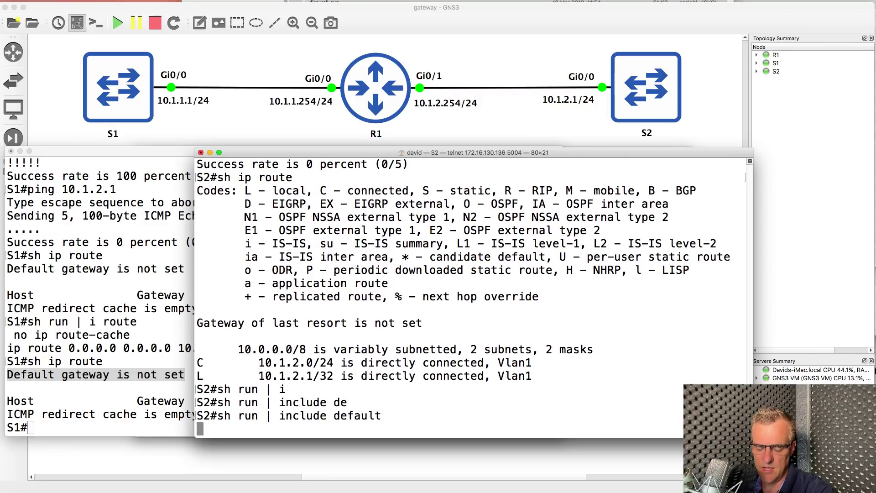
Run sh run | i default on S1 and highlight the ip route 0.0.0.0 0.0.0.0 10.1.1.254 line from the earlier output.
click(101, 349)
text(sh ru)
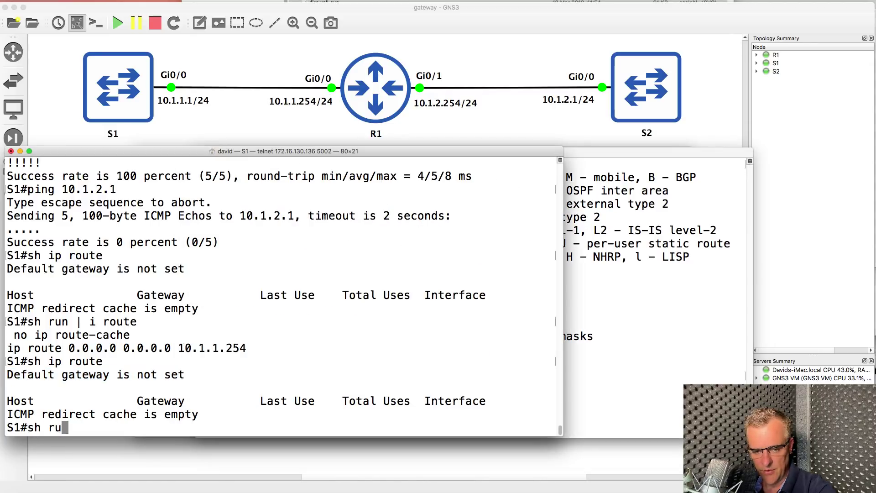
text(n | i deafu)
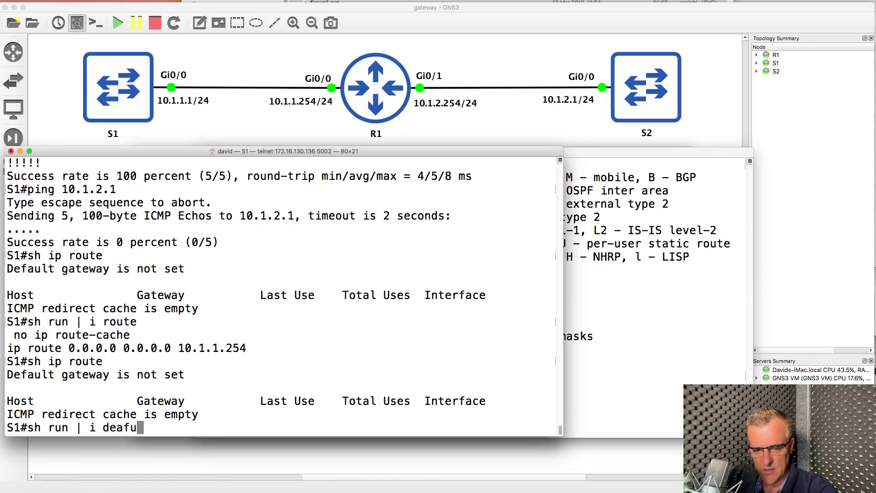
key(BackSpace)
key(BackSpace)
key(BackSpace)
text(fault)
key(Return)
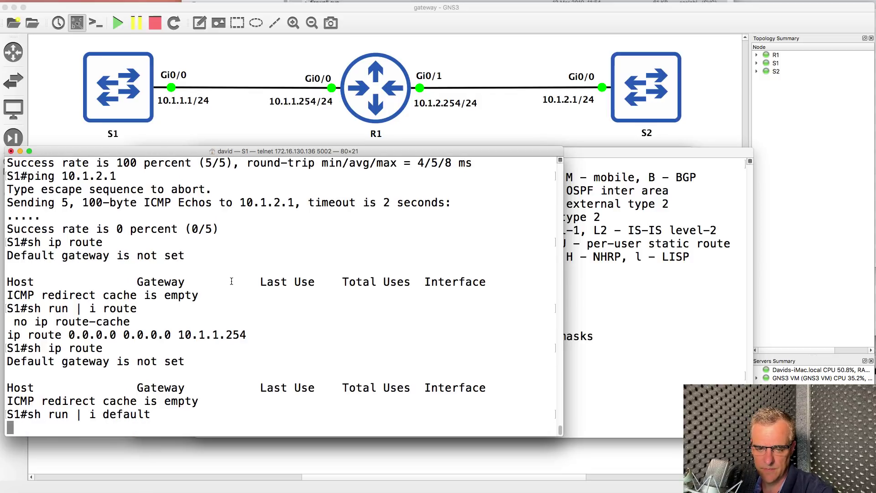
triple_click(263, 338)
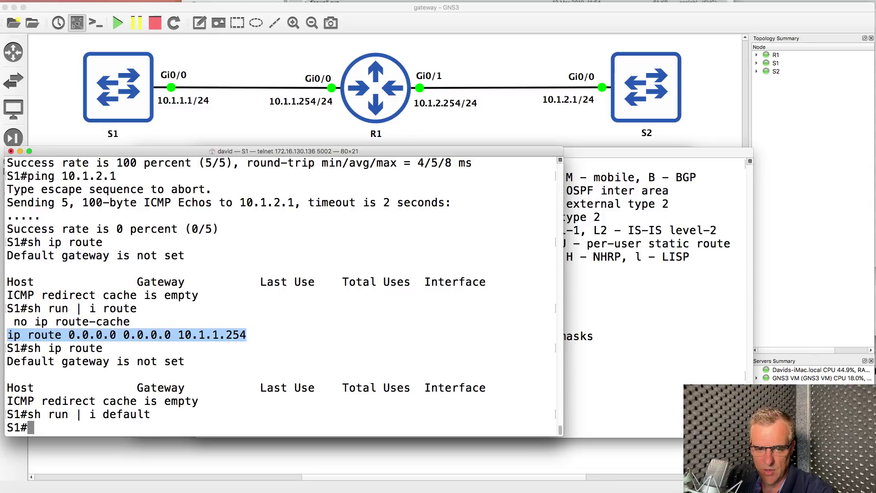
click(277, 365)
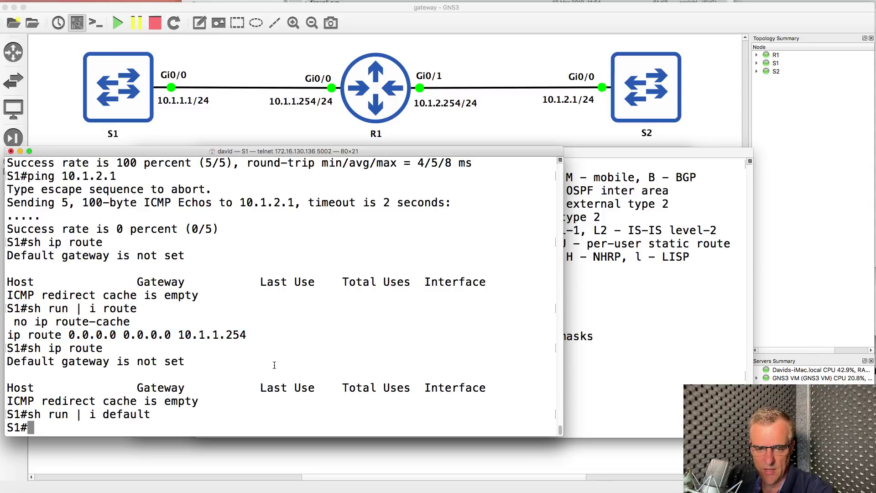
Highlight S1's sh run | i default command and its ip route 0.0.0.0 0.0.0.0 10.1.1.254 line, and run sh run | include route on S2.
drag(152, 415, 13, 418)
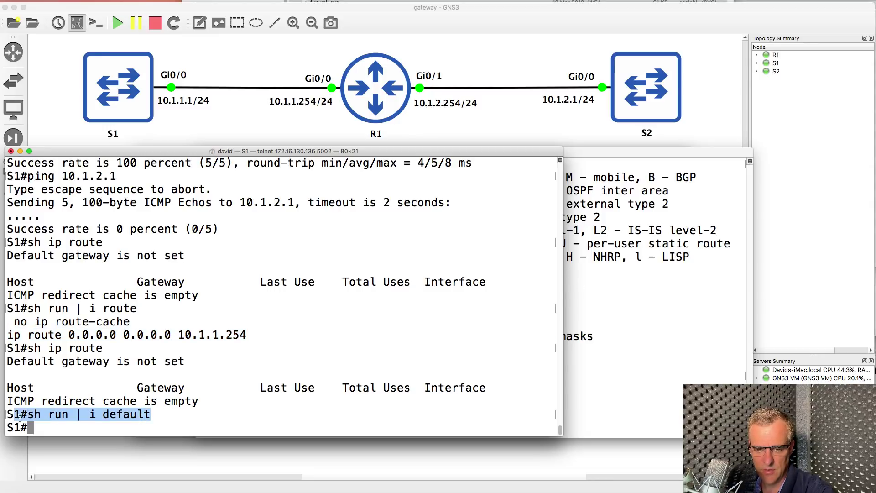
drag(249, 335, 7, 336)
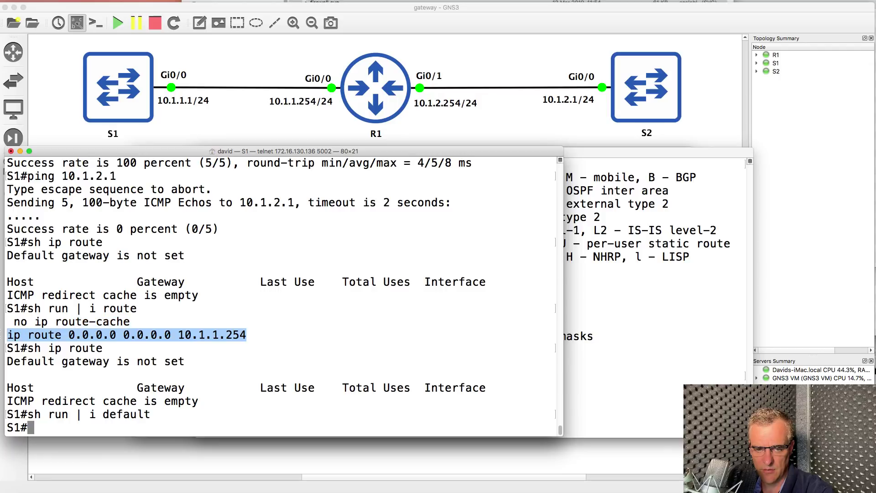
click(568, 337)
text(sh run | in)
key(Tab)
text(route)
key(Return)
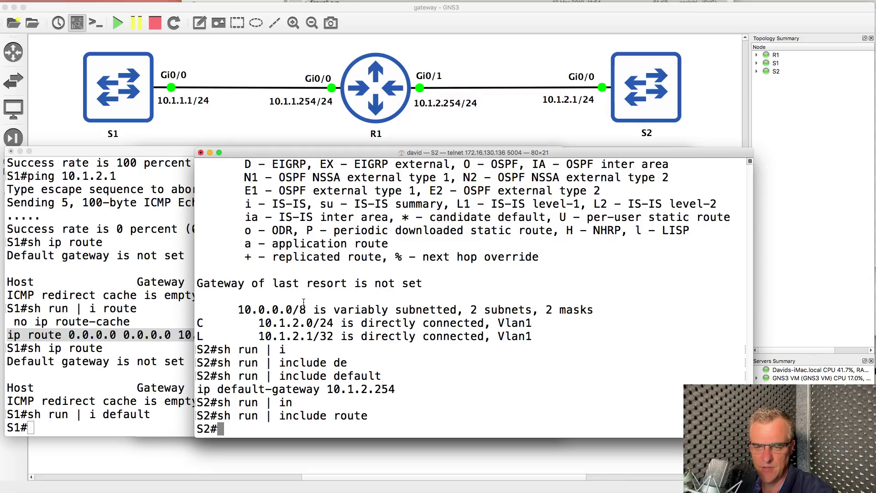
Run sh ip route on S1 again and highlight the ICMP redirect cache line in its output.
click(42, 370)
key(Up)
key(Up)
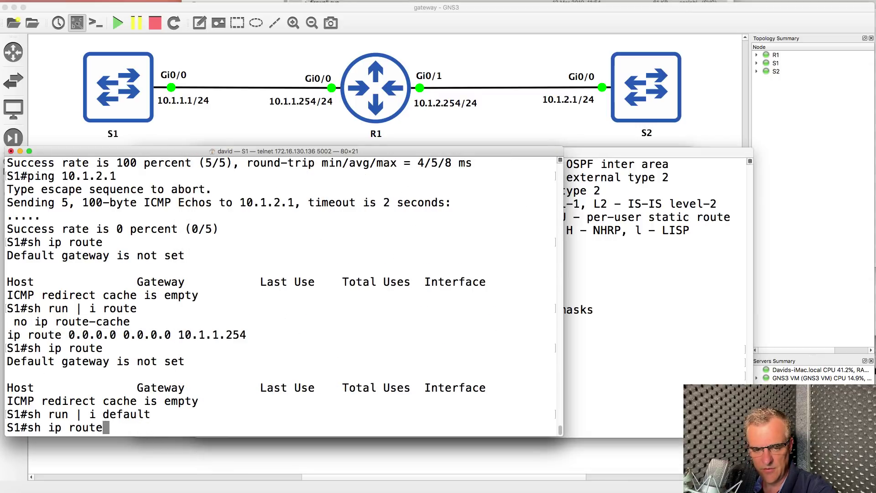
key(Return)
drag(202, 414, 1, 418)
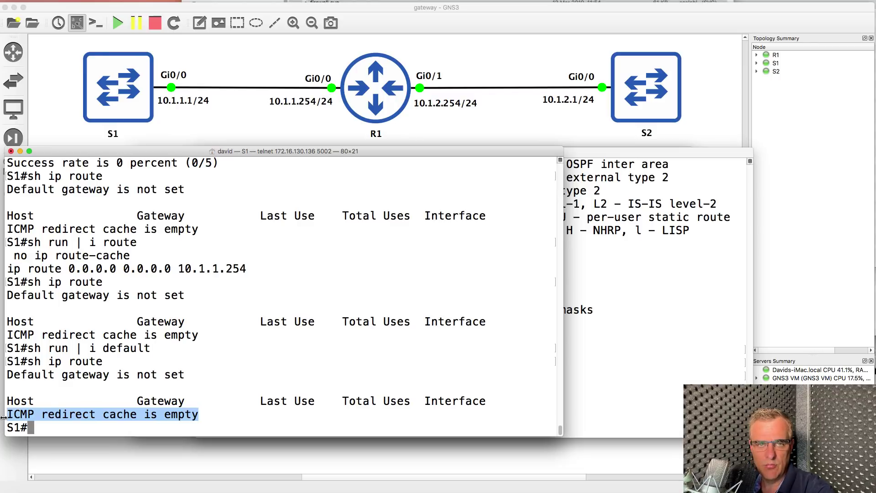
Configure S1 with ip default-gateway 10.1.1.254 and exit configuration mode.
text(conf t)
key(Return)
text(ip def)
key(Tab)
text(g)
key(Tab)
text(10.1.1.254)
key(Return)
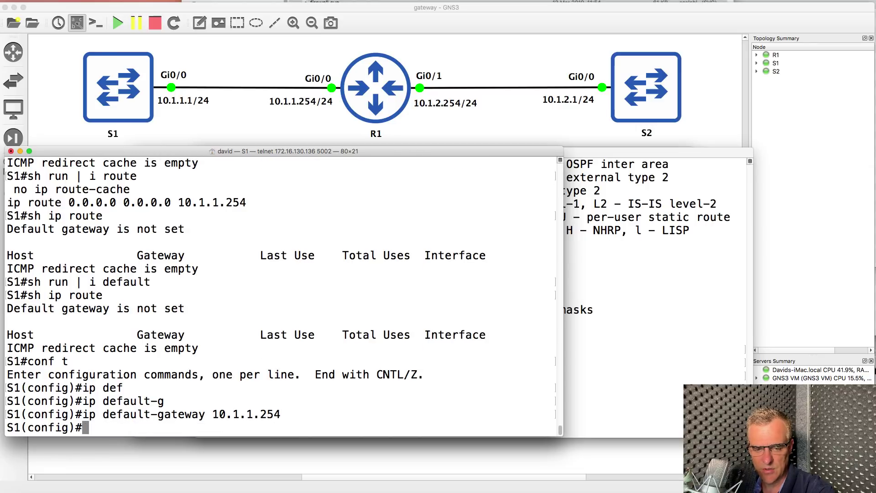
text(end)
key(Return)
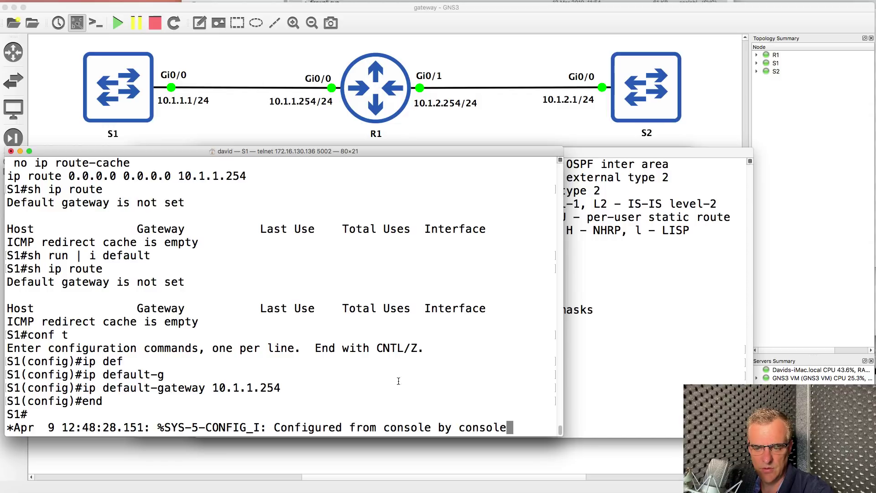
key(Return)
key(Return)
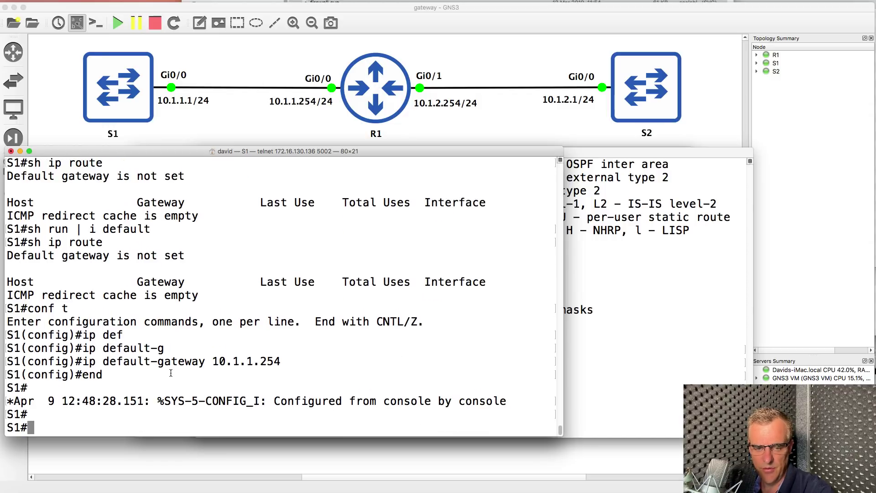
Run sh run | include route on S1 and copy the ip route 0.0.0.0 0.0.0.0 10.1.1.254 line from the output.
text(sh run | )
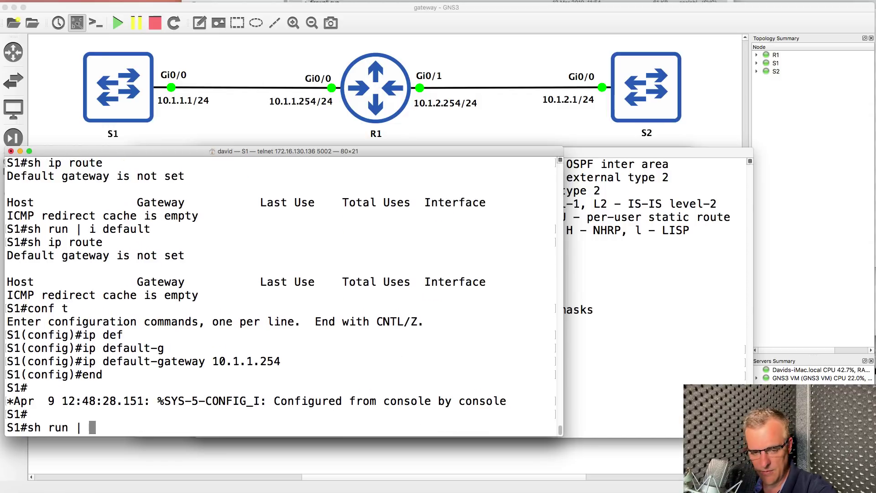
text(i)
key(Tab)
text(route)
key(Return)
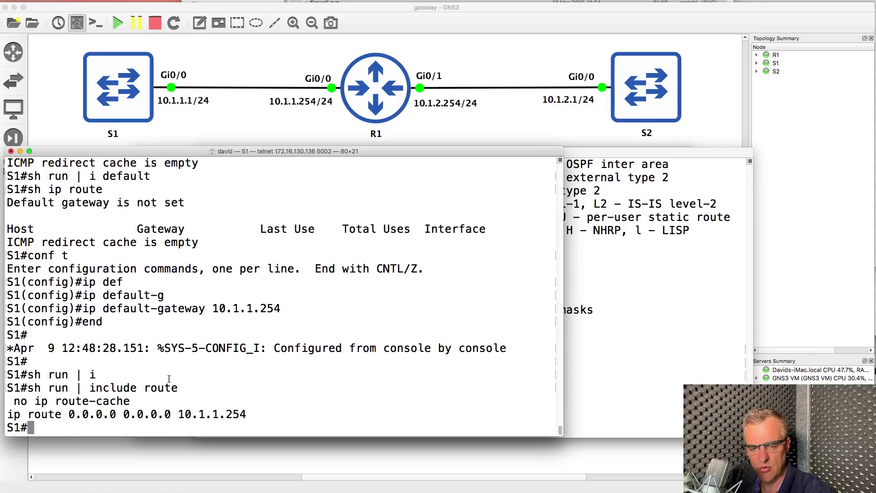
drag(259, 415, 5, 413)
key(super+c)
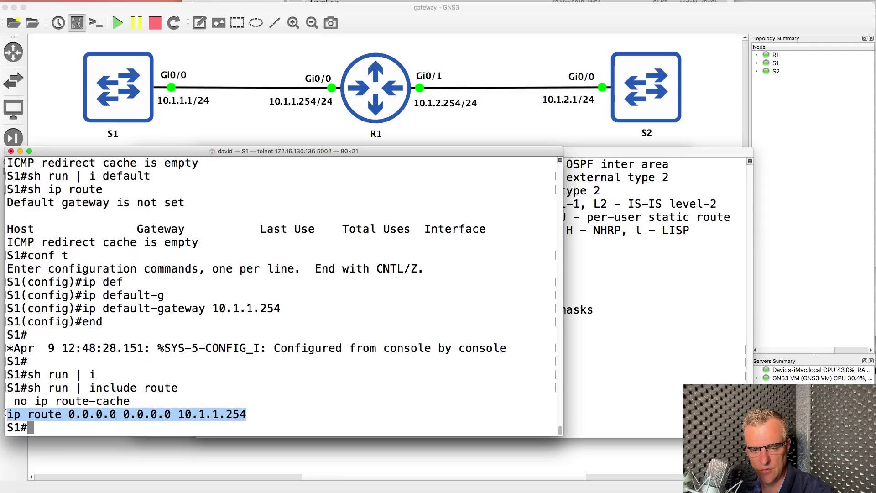
Filter S1's running configuration with sh run | i default and highlight the ip default-gateway line.
text(sh run | i)
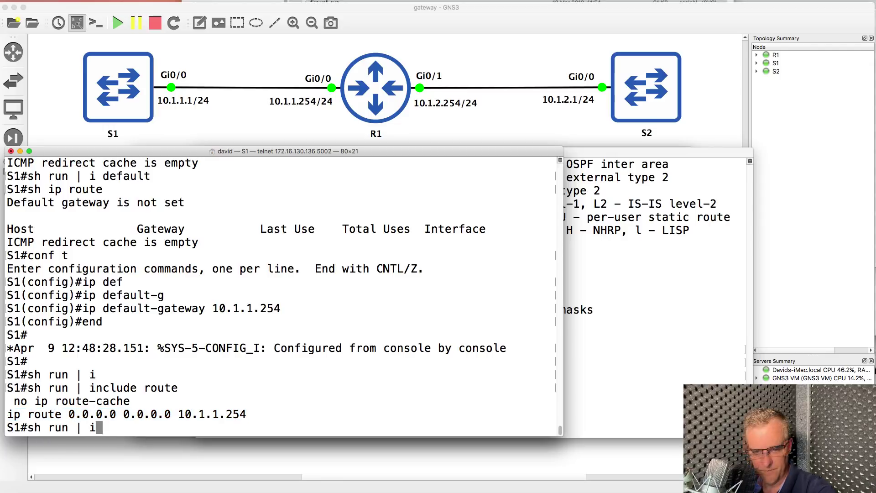
text( def)
key(Return)
key(Up)
text(ault)
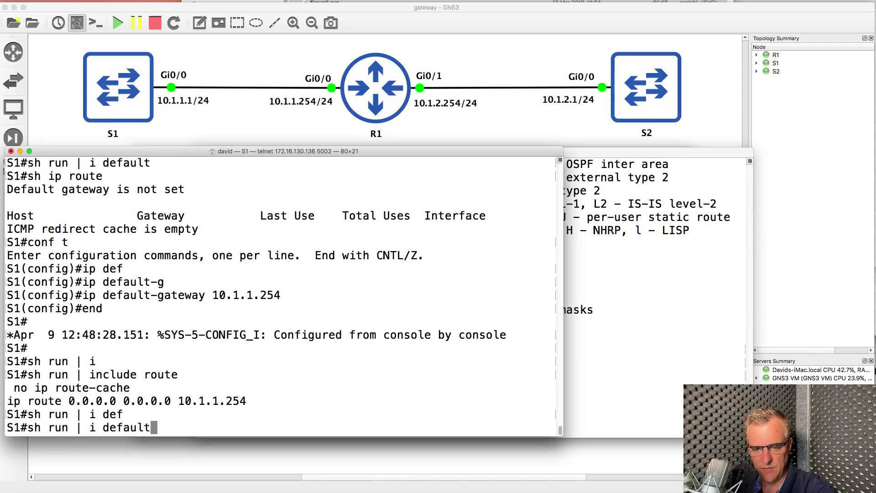
key(Return)
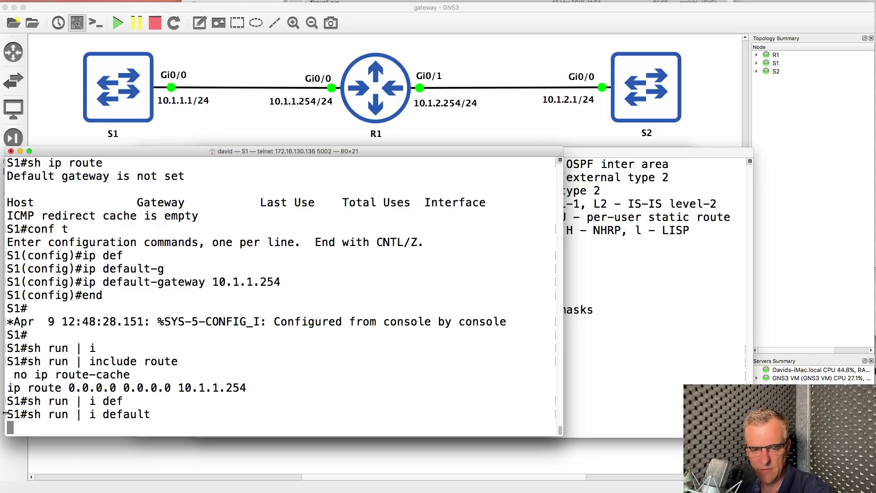
drag(228, 414, 7, 414)
click(690, 269)
text(conf t)
key(Return)
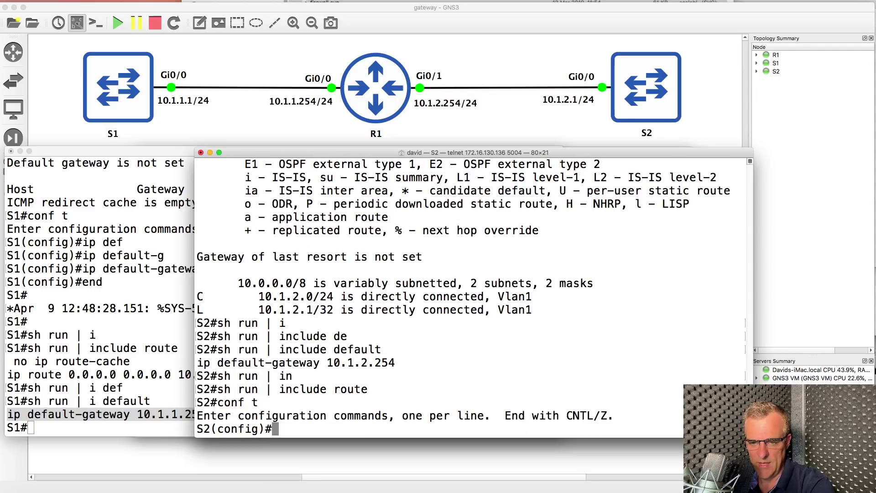
text(end)
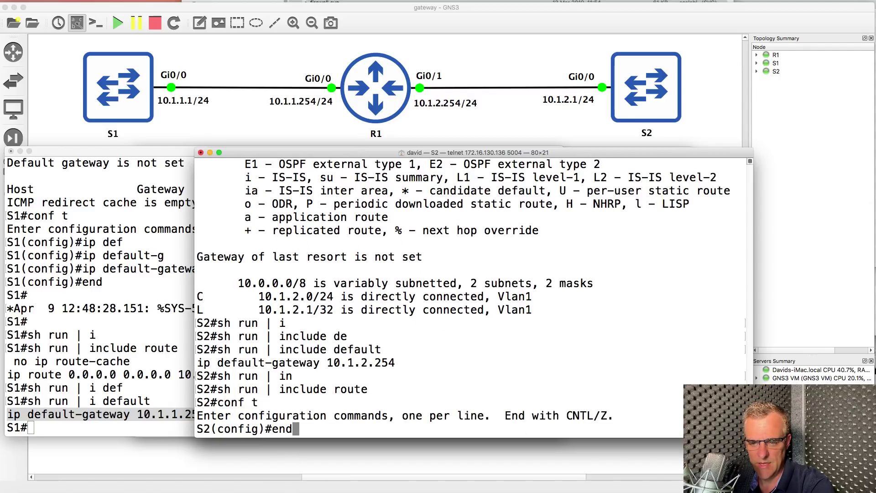
key(Return)
Run sh run | include route on S2 to check its configuration for static routes.
text(sh run)
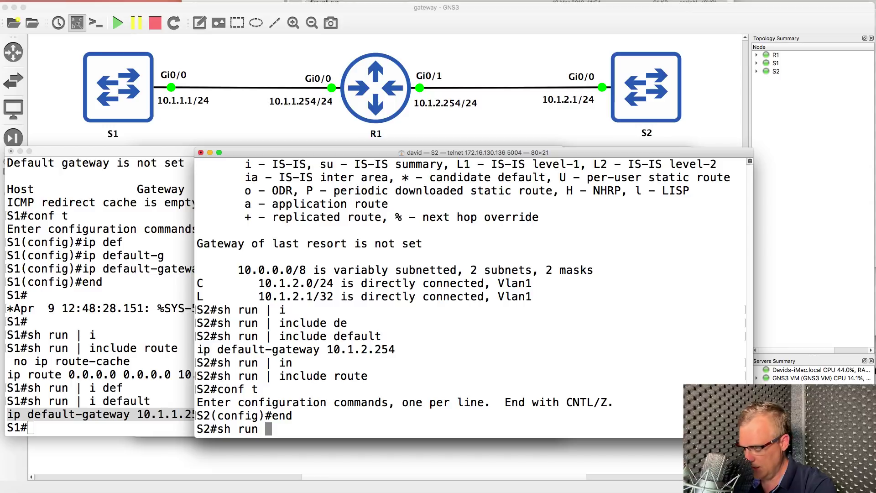
text( | i)
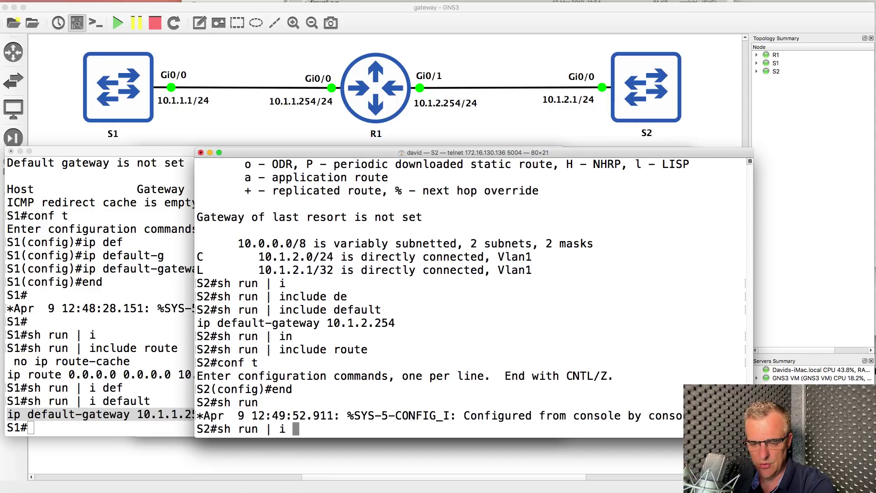
key(BackSpace)
text(n)
key(Tab)
text(route)
key(Return)
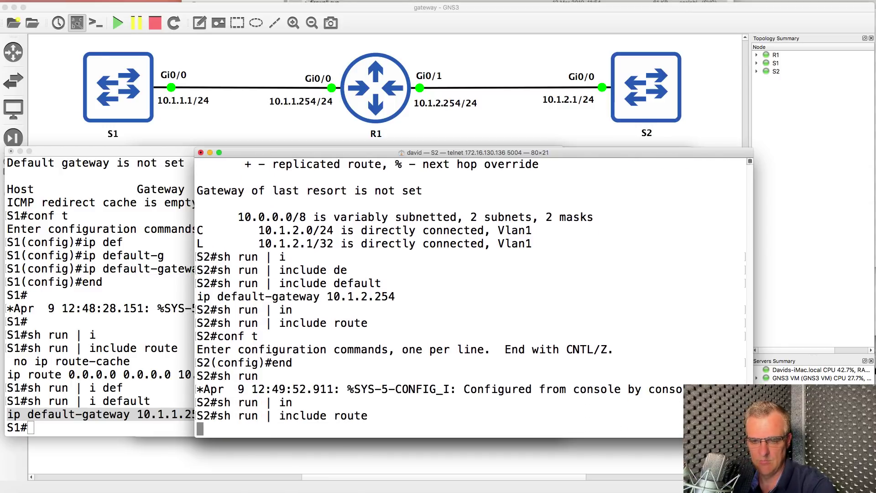
scroll(292, 334, up, 5)
scroll(292, 335, down, 5)
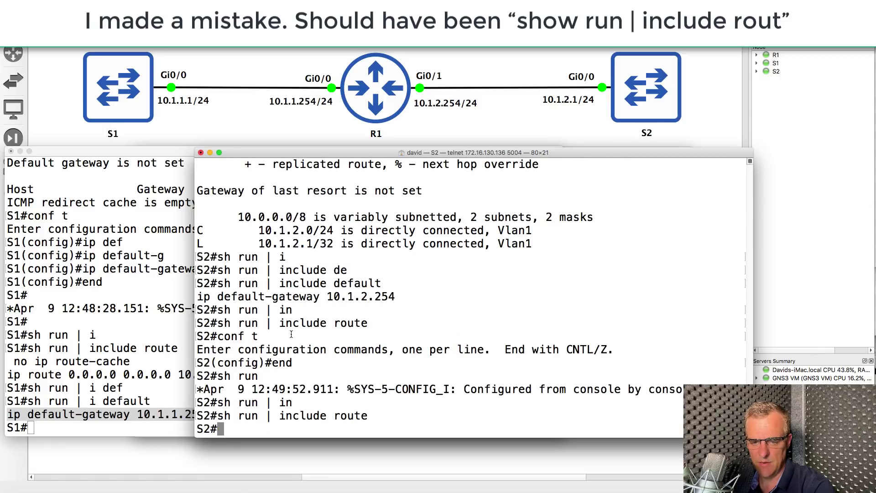
Display S2's routing table with sh ip route and highlight the directly connected 10.1.2.0/24 and 10.1.2.1/32 entries.
text(sh ip route)
key(Return)
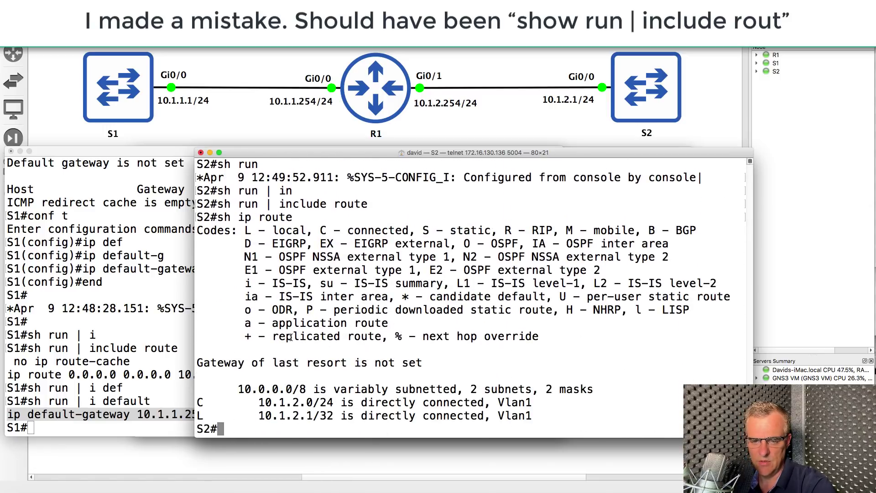
drag(538, 413, 105, 379)
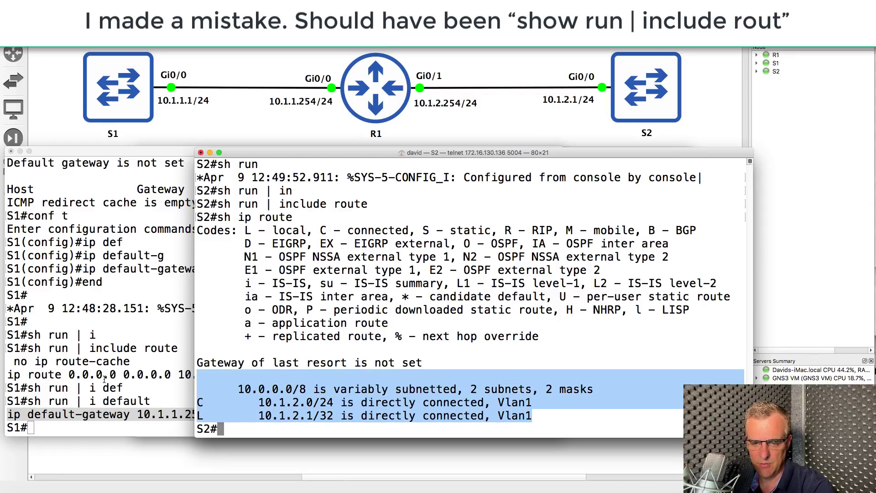
Configure S2 with the default route ip route 0.0.0.0 0.0.0.0 10.1.2.254 and exit configuration mode.
text(c)
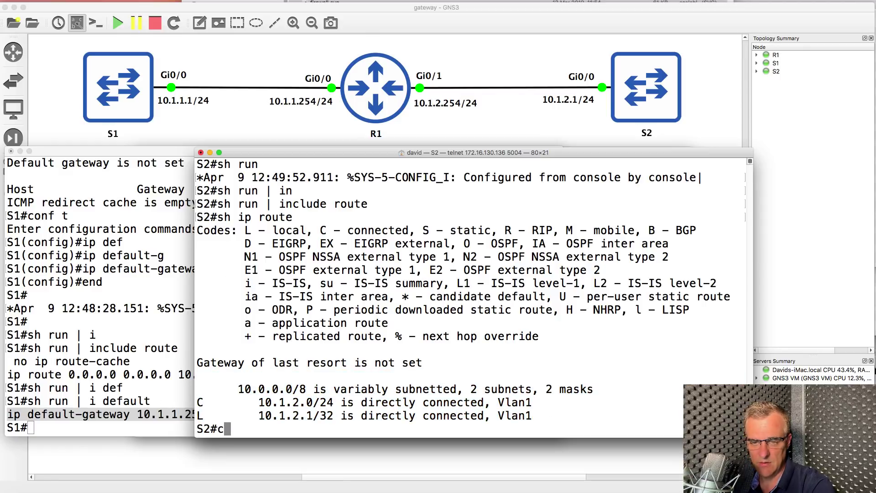
text(onf t)
key(Return)
text(ip route 0.0.0.0 0.0.0.0 10.1.2.254)
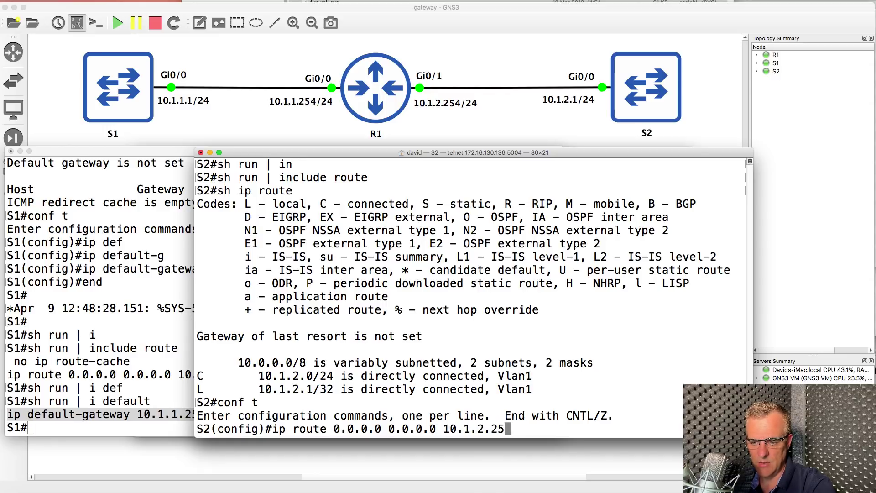
key(Return)
text(end)
key(Return)
key(Return)
Test connectivity by pinging 10.1.1.1 twice from S2 and 10.1.2.1 once from S1.
text(ping 10.1.1.1)
key(Return)
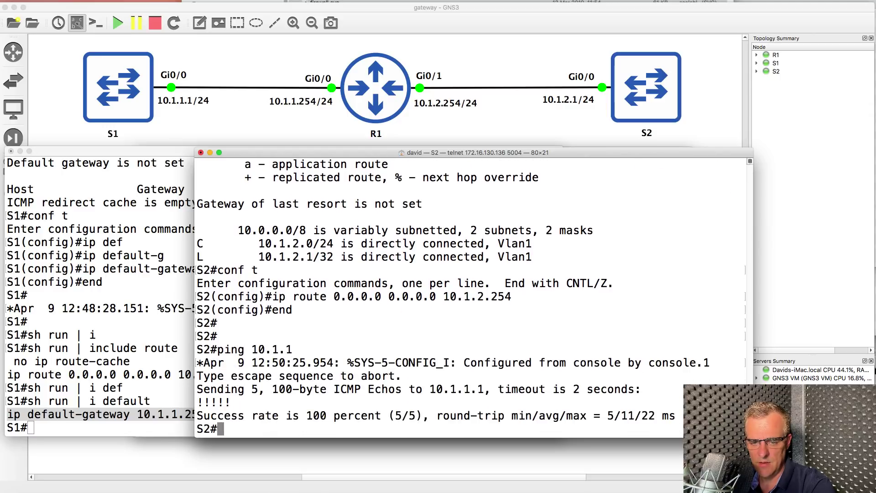
key(Up)
key(Return)
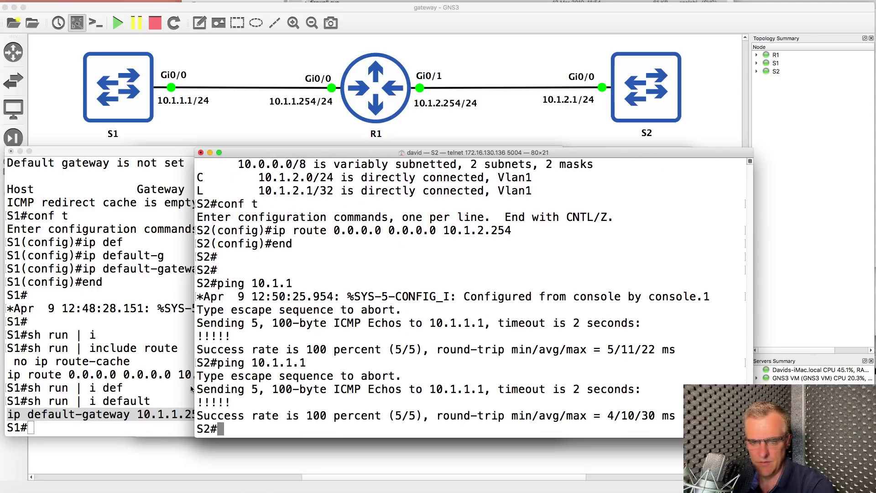
click(90, 325)
text(ping 10.1.2.1)
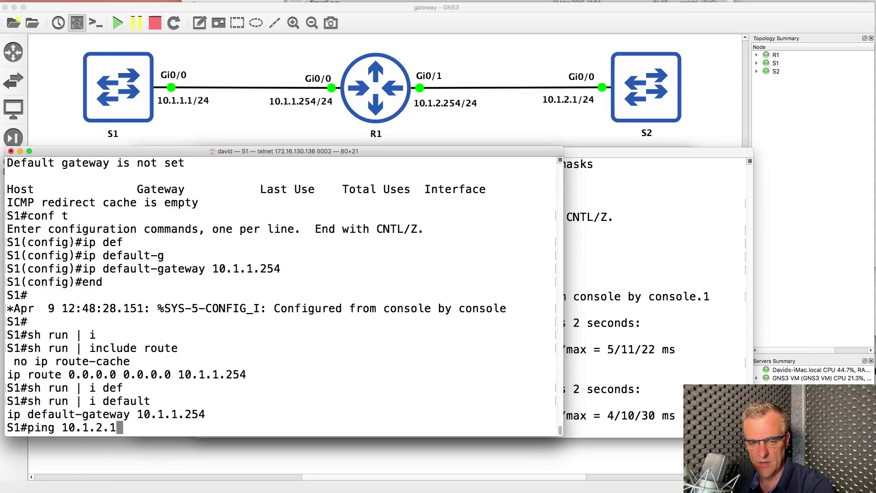
key(Return)
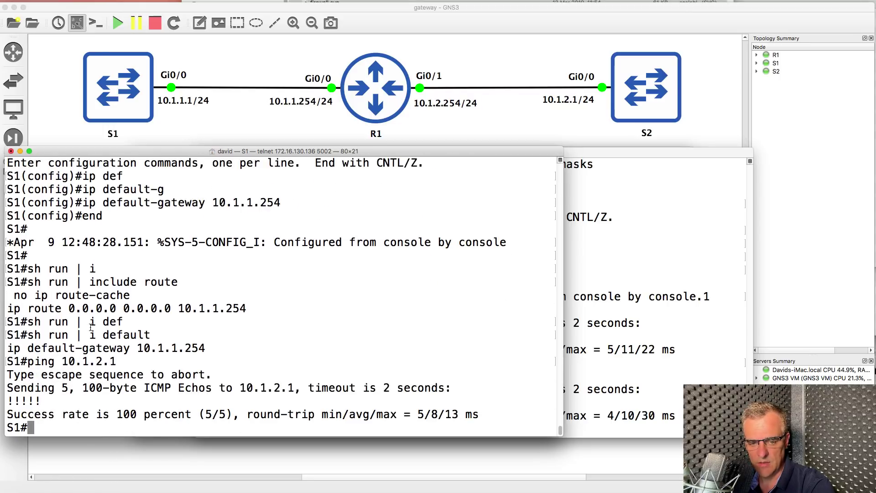
Run sh run | include route on S1 to list its route-related configuration lines.
text(sh run )
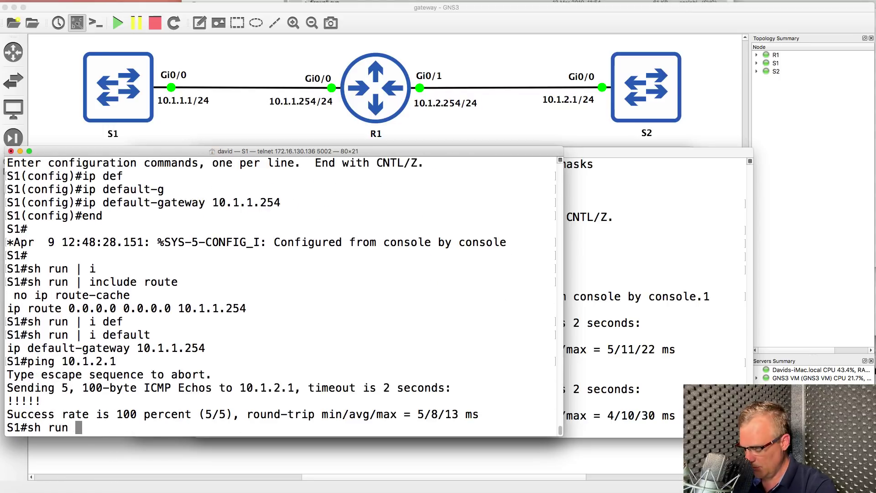
text(| i)
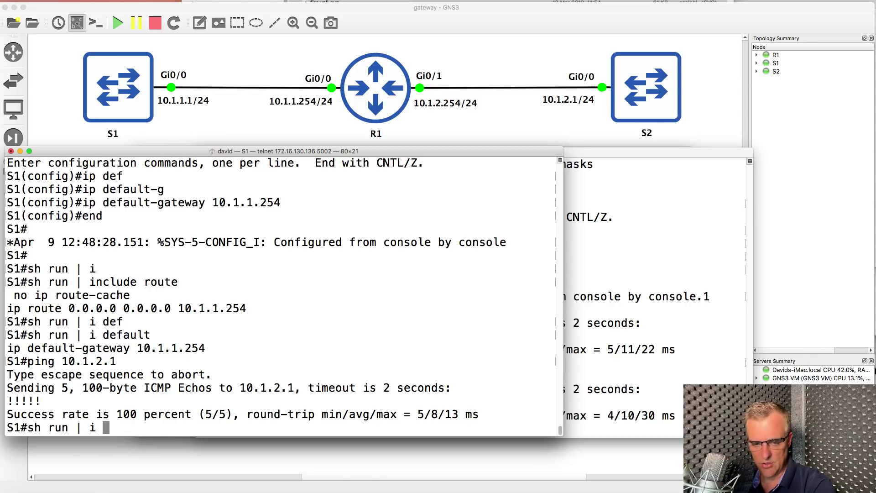
key(Tab)
text(route)
key(Return)
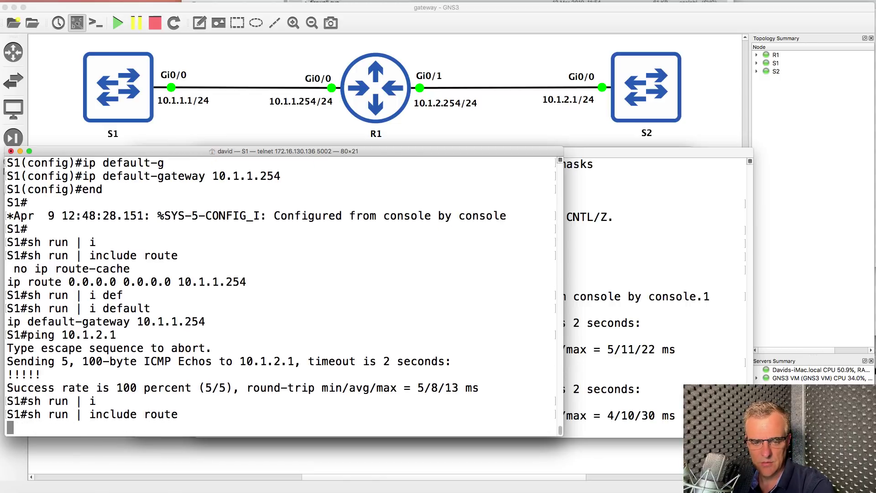
Remove S1's default route in configuration mode with no ip route 0.0.0.0 0.0.0.0 10.1.1.254.
text(conf t)
key(Return)
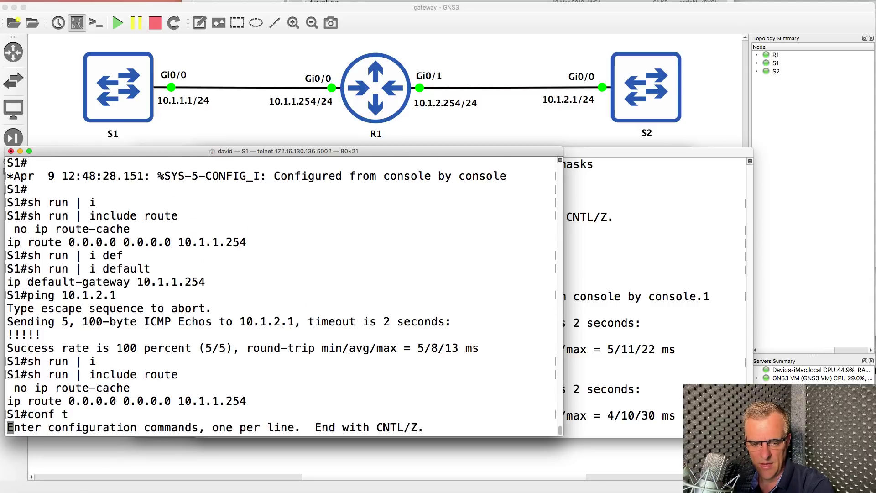
text(no)
key(super+v)
key(Return)
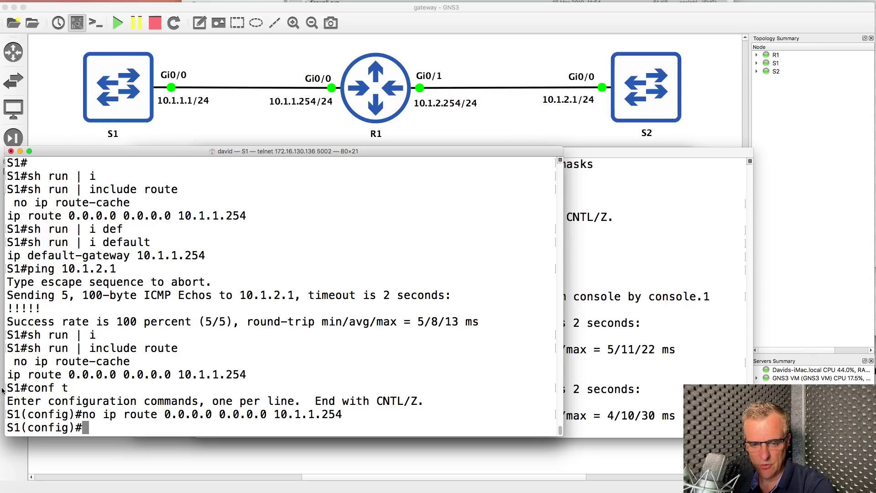
Disable routing on S1 with no ip routing and exit configuration mode.
text(no ip ro)
key(BackSpace)
text(outing)
key(Return)
text(end)
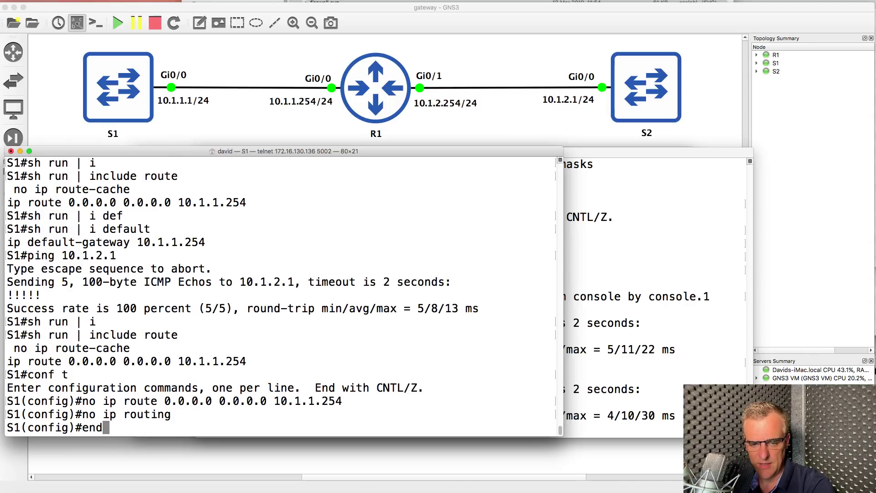
key(Return)
key(Return)
Run sh ip route on S1 twice and highlight the default gateway line in the output.
text(sh ip)
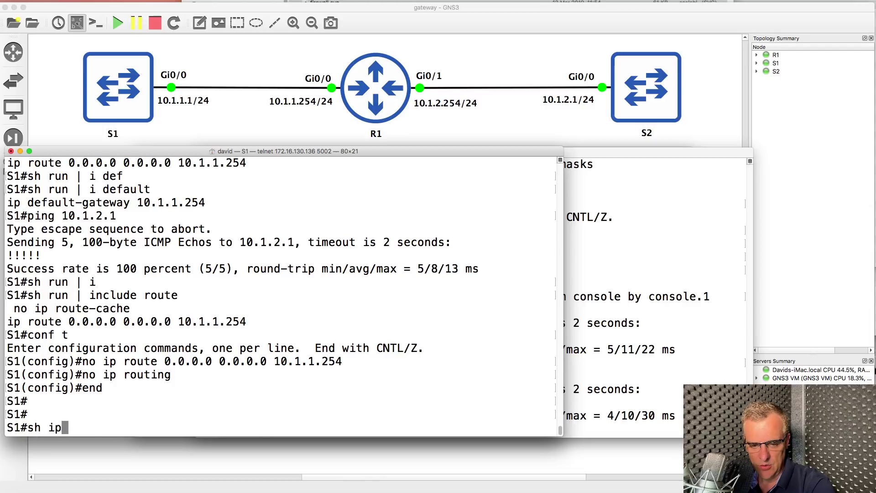
text( route)
key(Return)
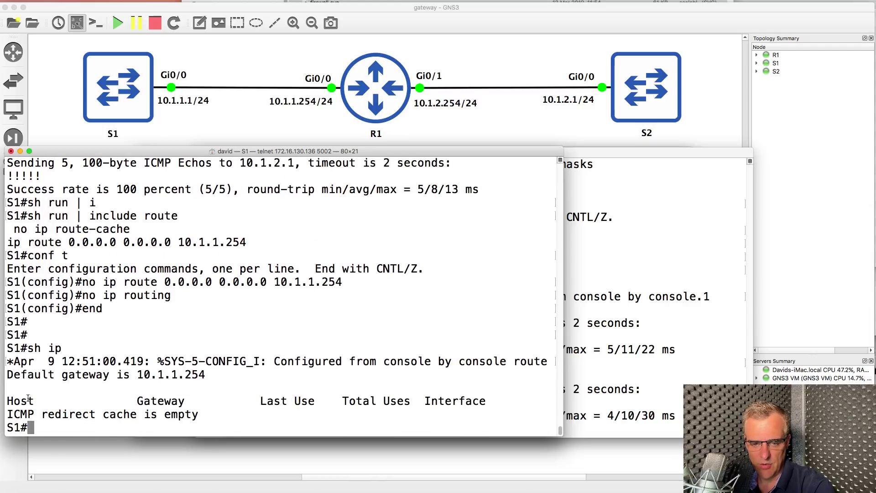
drag(199, 415, 9, 374)
key(Return)
key(Return)
key(Up)
key(Return)
click(8, 374)
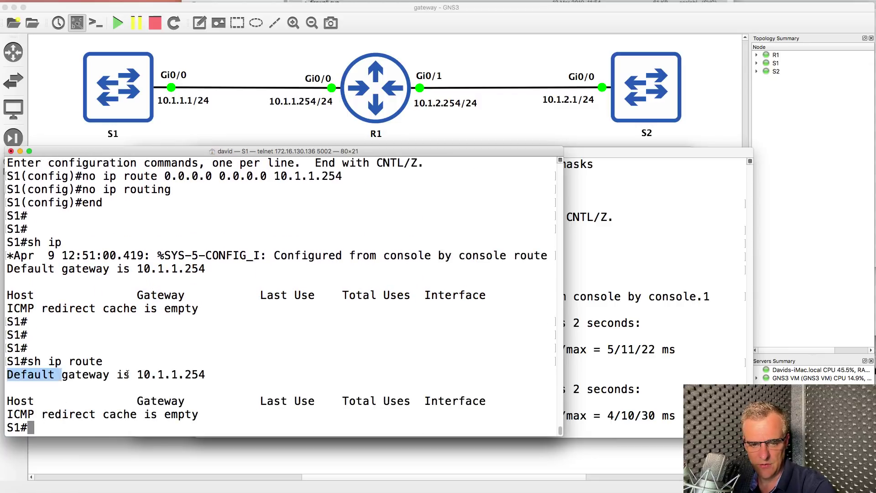
shift+click(220, 371)
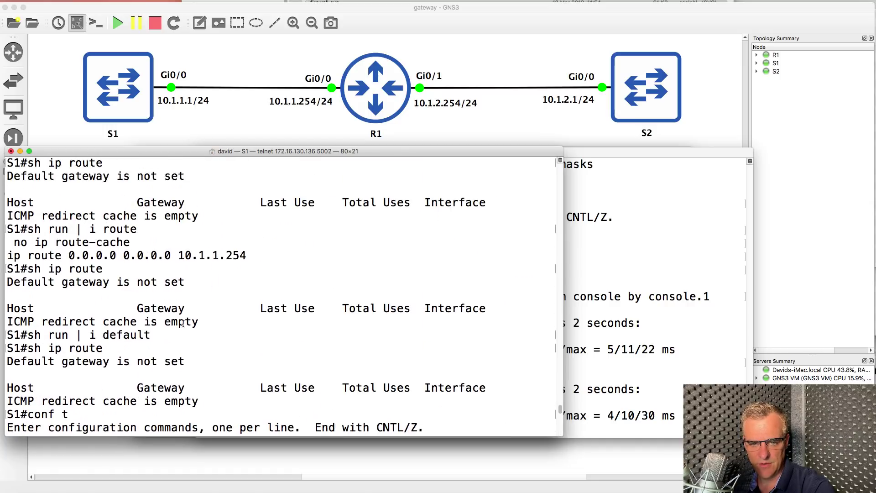
Compare S1's earlier sh ip route output in the console history with the latest one, highlighting the default gateway lines.
drag(191, 280, 6, 269)
drag(200, 269, 7, 269)
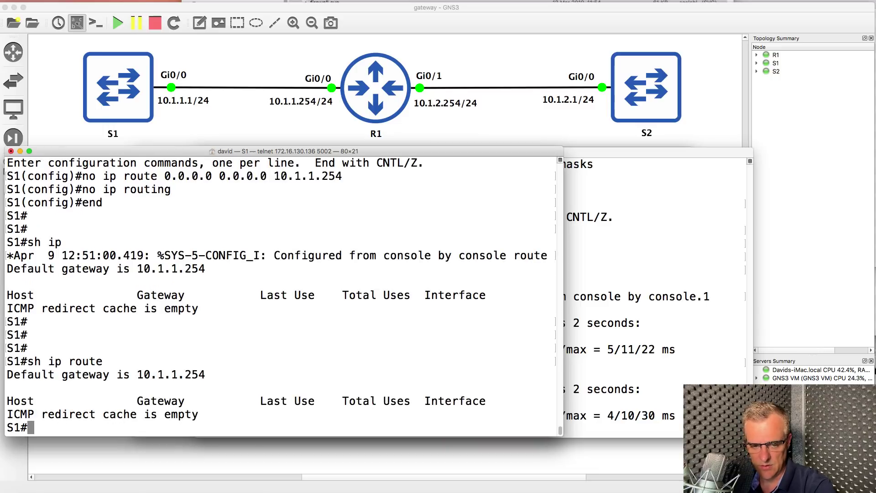
key(Return)
key(Return)
key(Return)
text(sh)
key(BackSpace)
key(BackSpace)
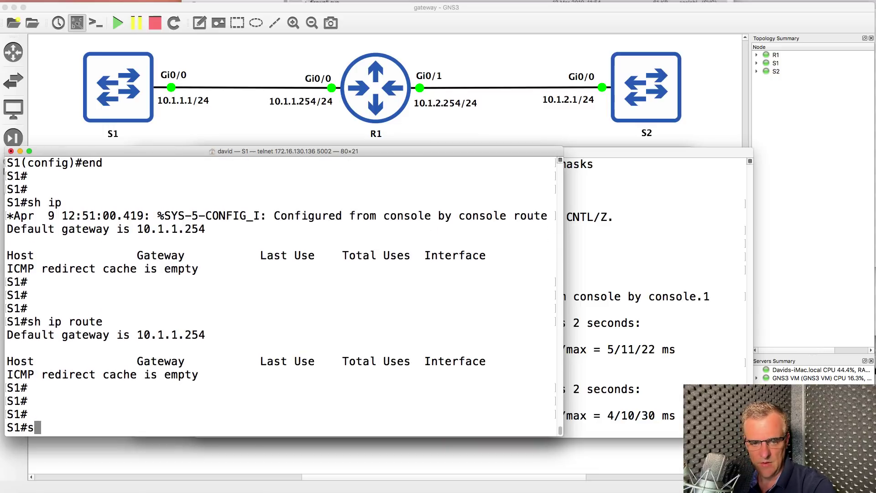
mouse_move(207, 336)
mouse_down()
mouse_move(3, 312)
mouse_move(3, 323)
mouse_up()
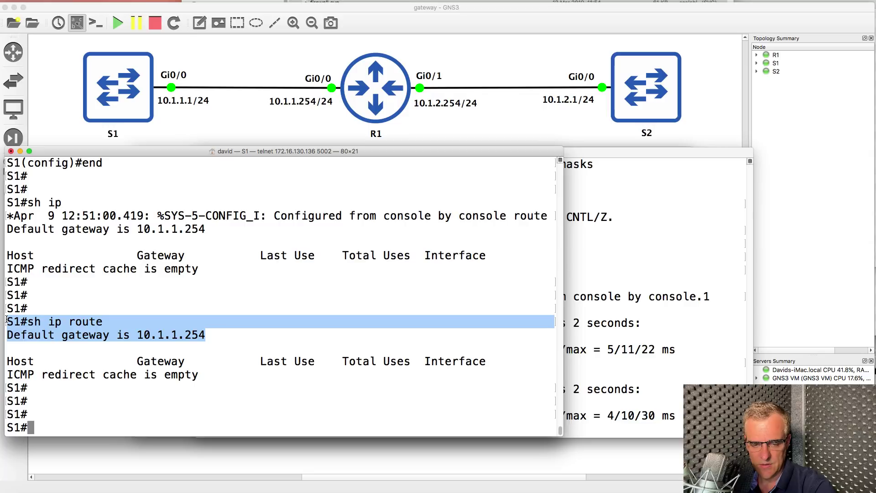
Run sh run | include default on S1 to list its default gateway configuration.
text(sh run |)
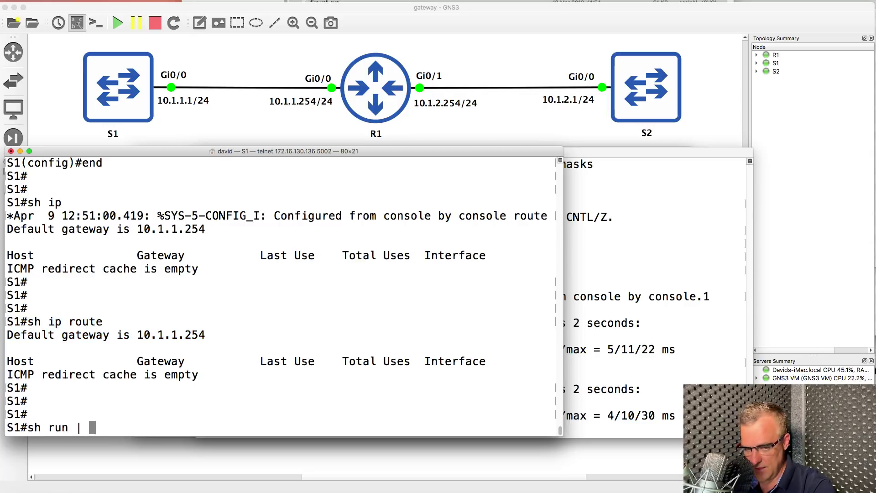
text( i)
key(Tab)
text(def)
key(Tab)
text(ault)
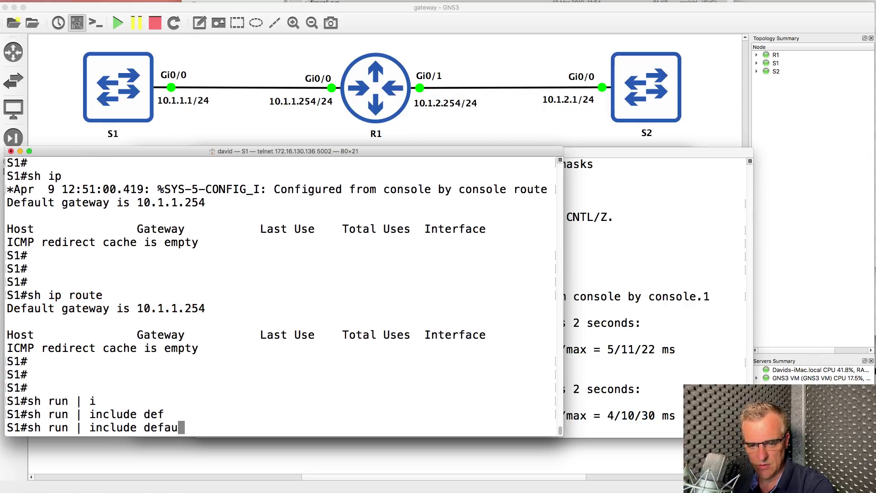
key(Return)
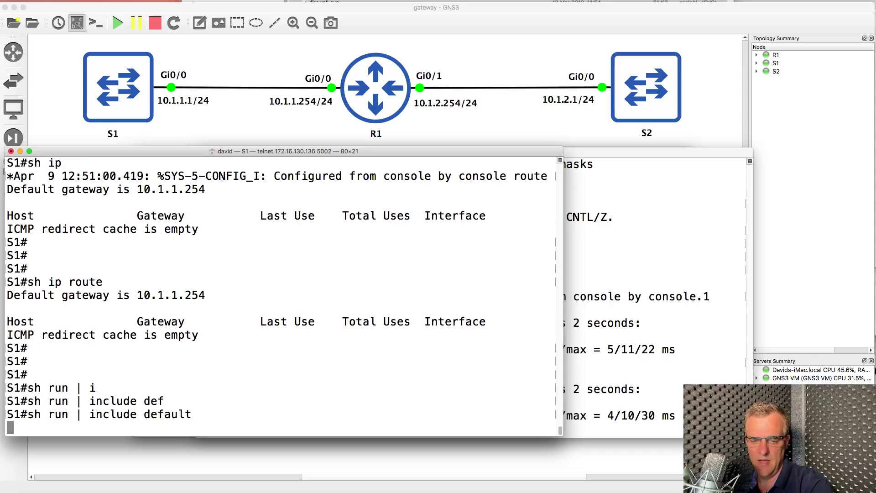
Run sh run | include route on S1 to check for remaining static routes.
text(sh )
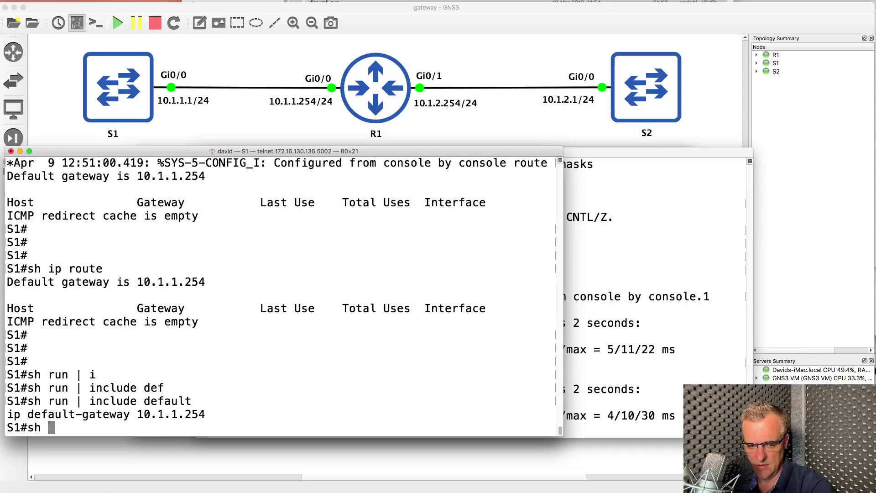
text(run | i)
key(Tab)
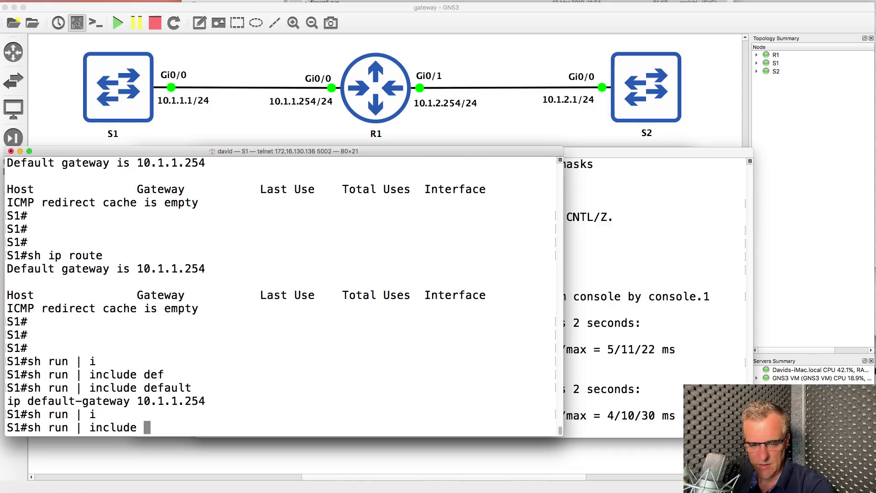
text(route)
key(Return)
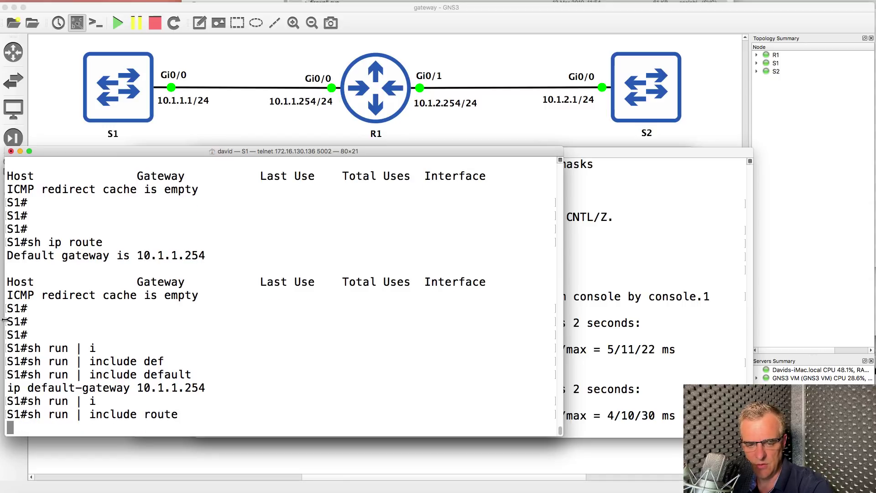
drag(166, 413, 7, 414)
Run sh ip route on S1 again and highlight the configured ip default-gateway line for comparison.
text(sh ip route)
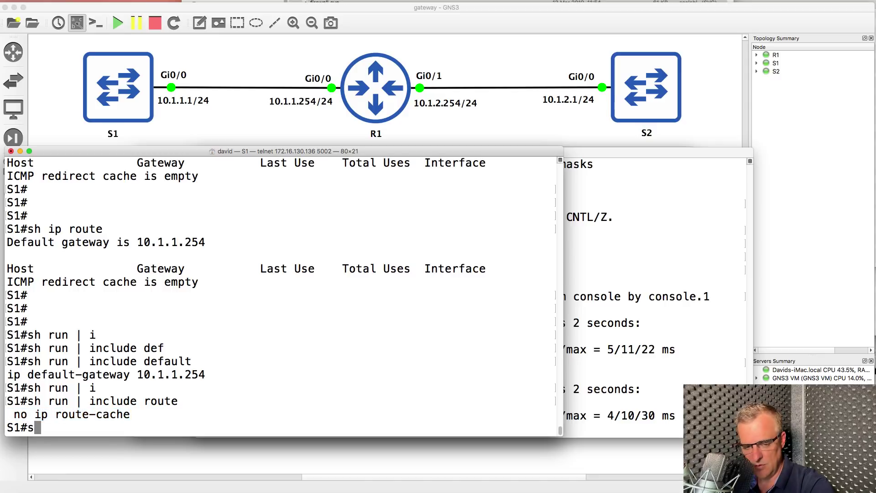
key(Return)
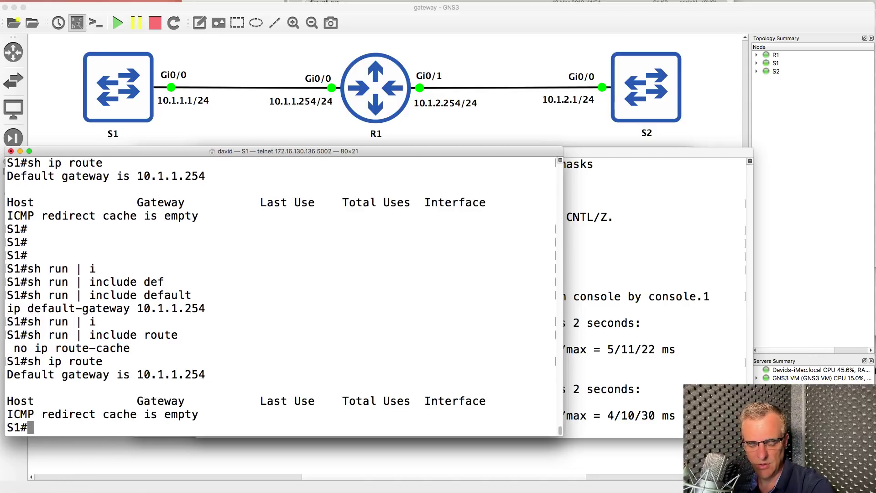
drag(218, 308, 0, 307)
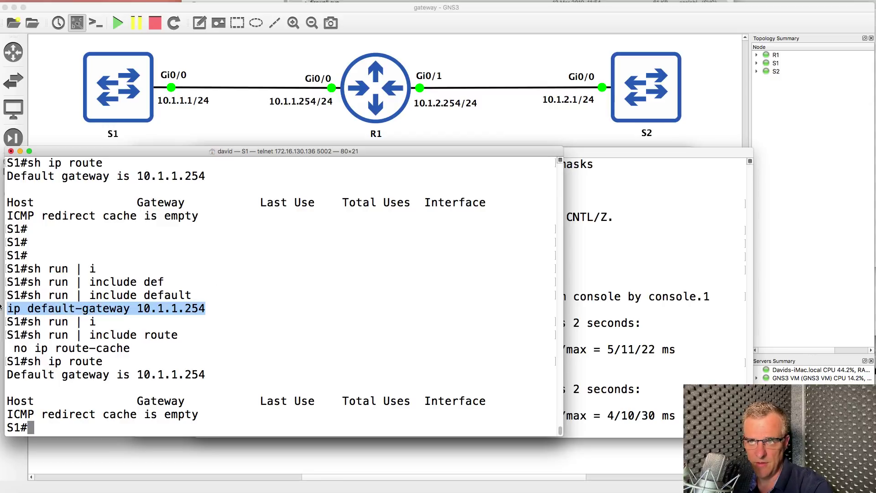
Switch to the S2 console, run sh ip route, and highlight the command and the static default route entry.
click(647, 202)
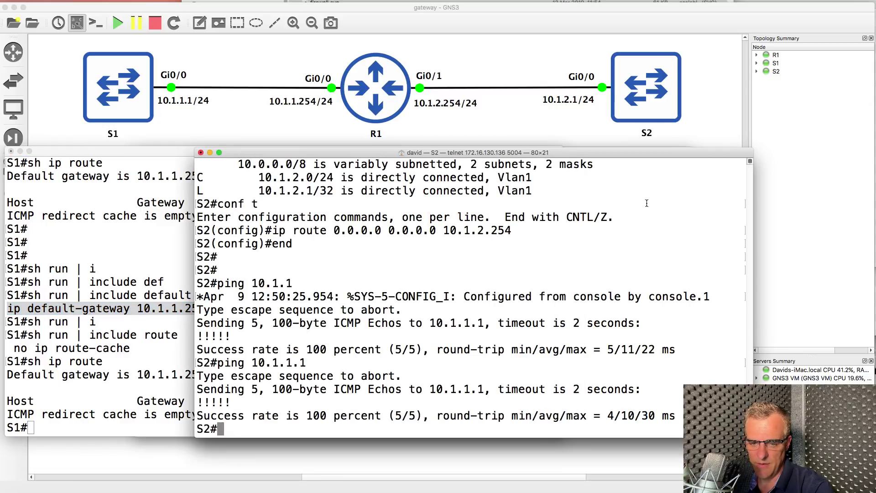
text(sh ip r)
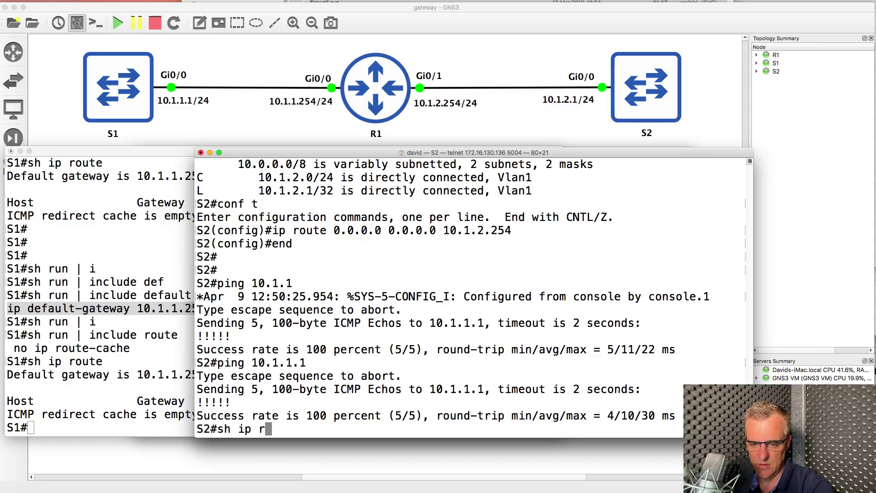
text(oute)
key(Return)
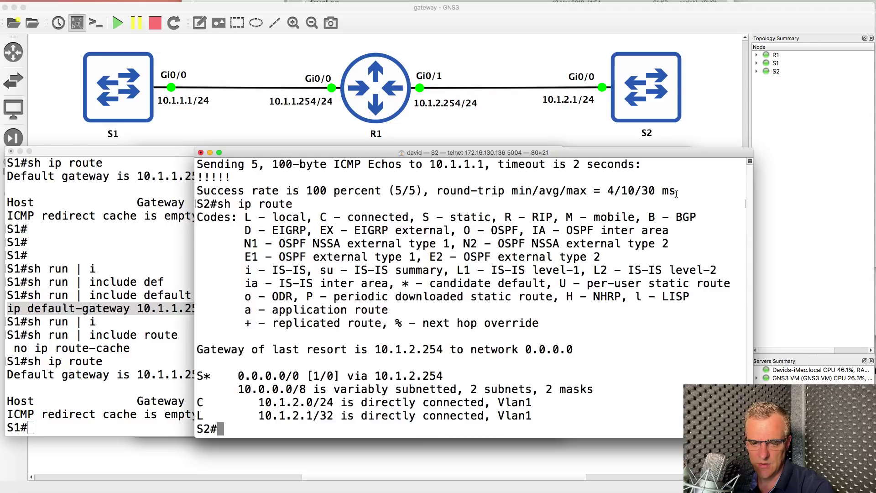
drag(203, 364, 508, 424)
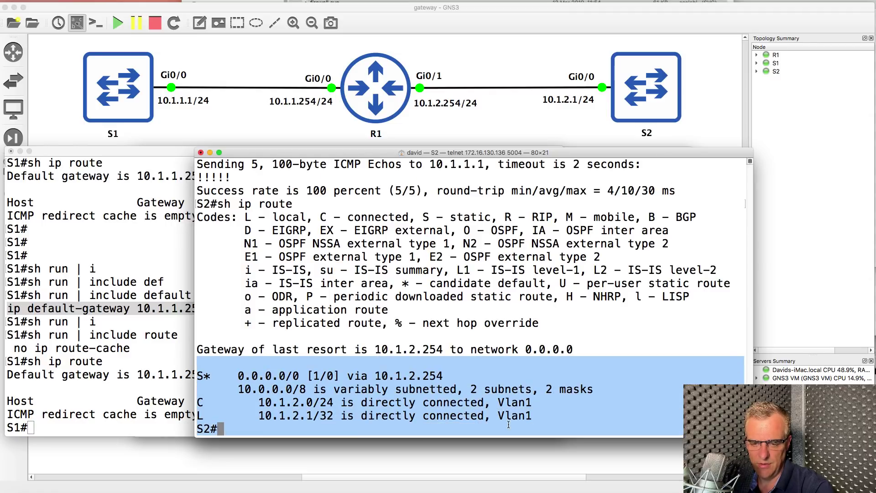
click(508, 425)
drag(305, 208, 196, 205)
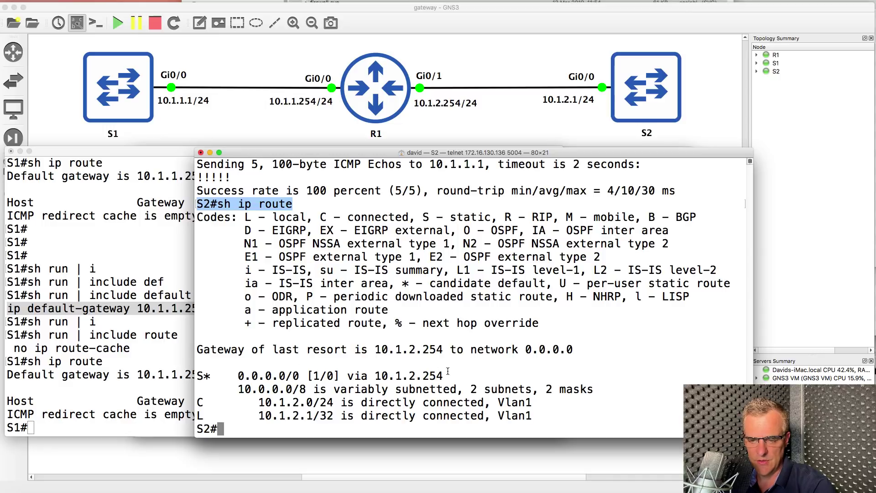
drag(452, 371, 16, 380)
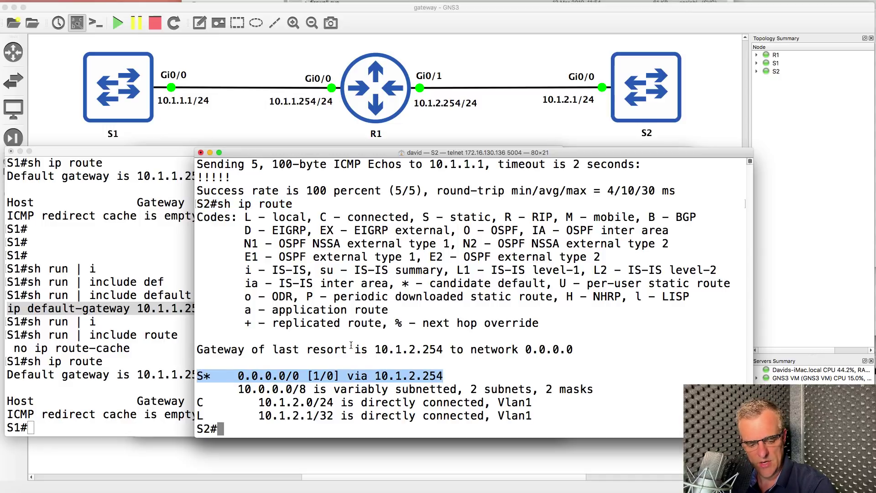
Review S2's earlier routing table in the console history, highlighting its gateway of last resort, connected routes and the ip route command entered after it.
scroll(481, 294, up, 10)
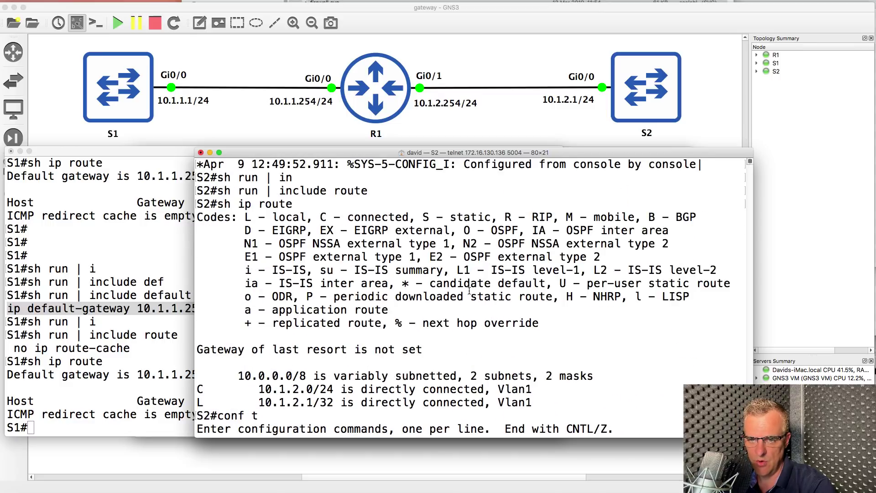
scroll(469, 290, down, 1)
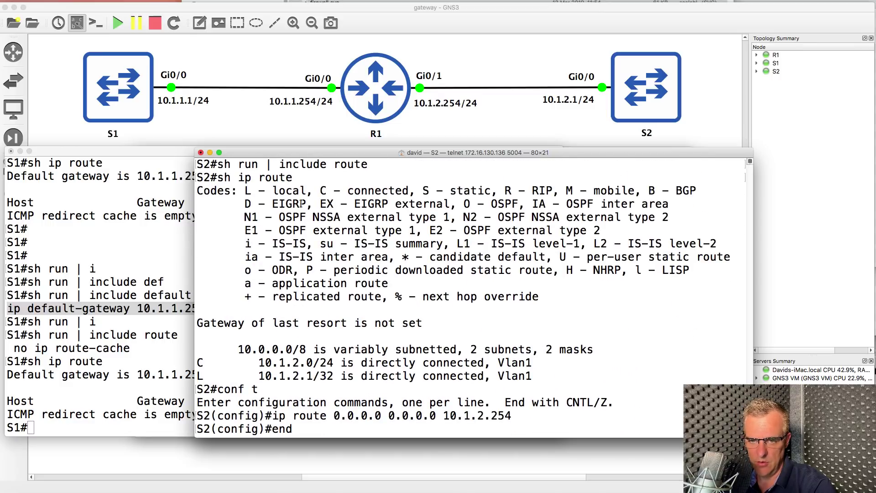
drag(294, 177, 187, 179)
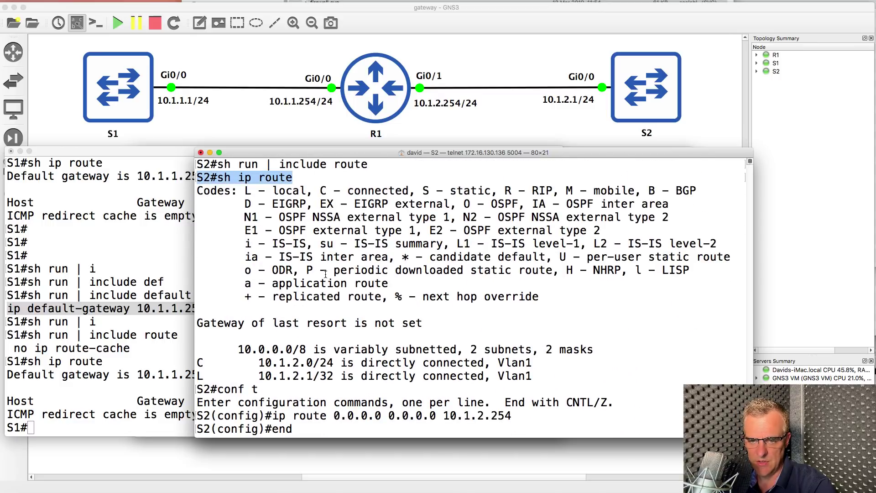
triple_click(429, 329)
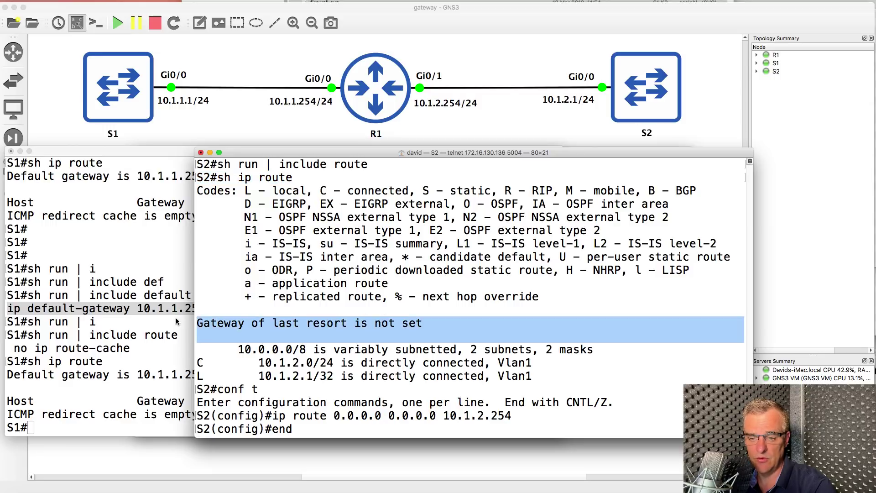
drag(201, 336, 585, 374)
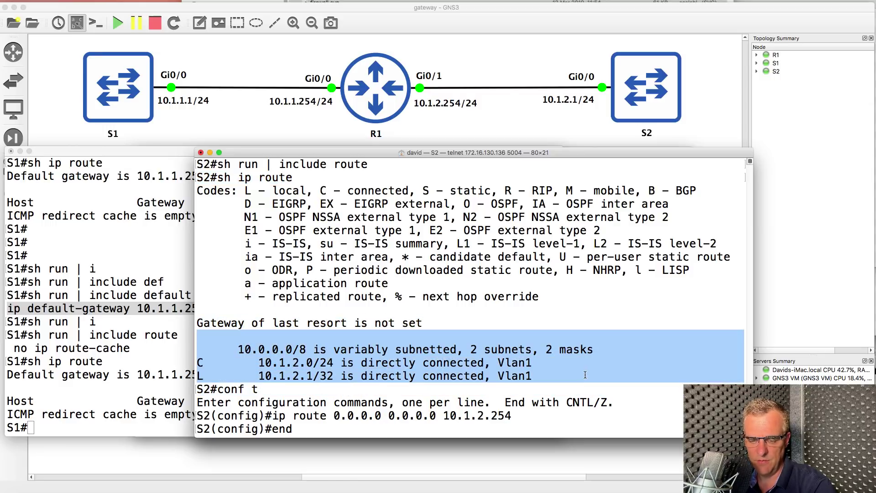
key(Return)
key(Return)
text(ping 10.1.1)
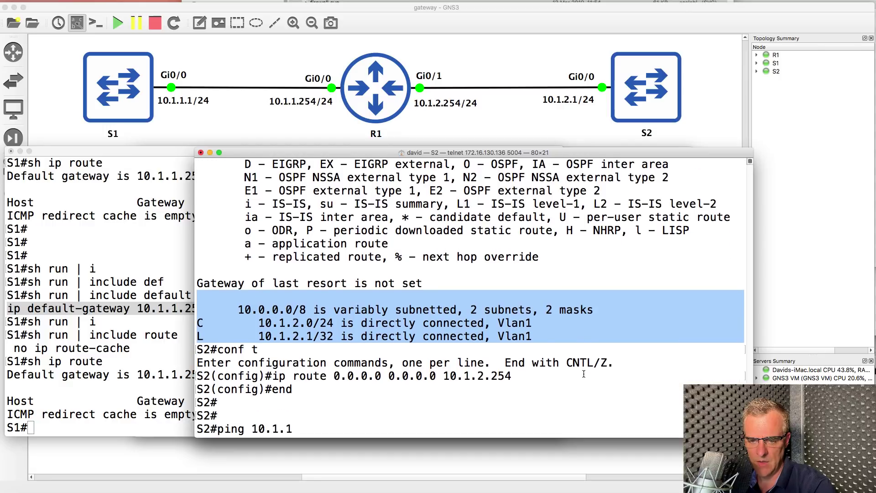
drag(561, 376, 174, 374)
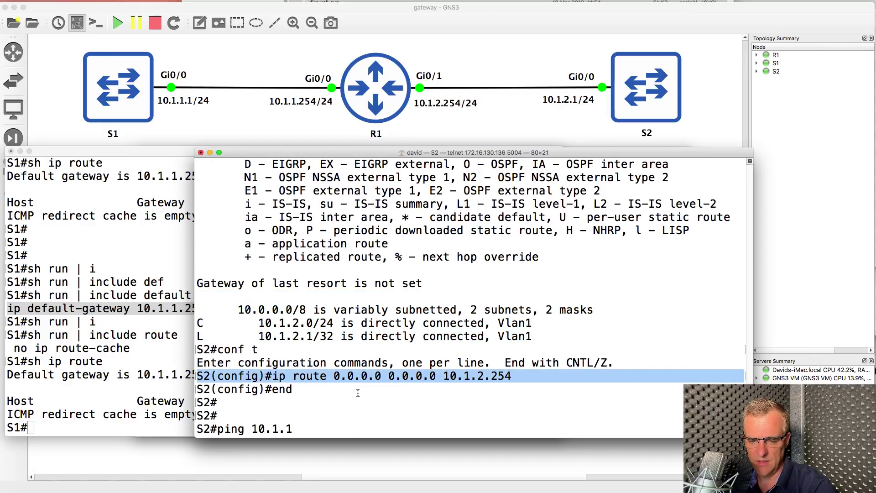
Return to S2's latest sh ip route output and highlight the static default route and the gateway of last resort.
text(.1)
key(Return)
key(Up)
key(Return)
text(sh ip route)
key(Return)
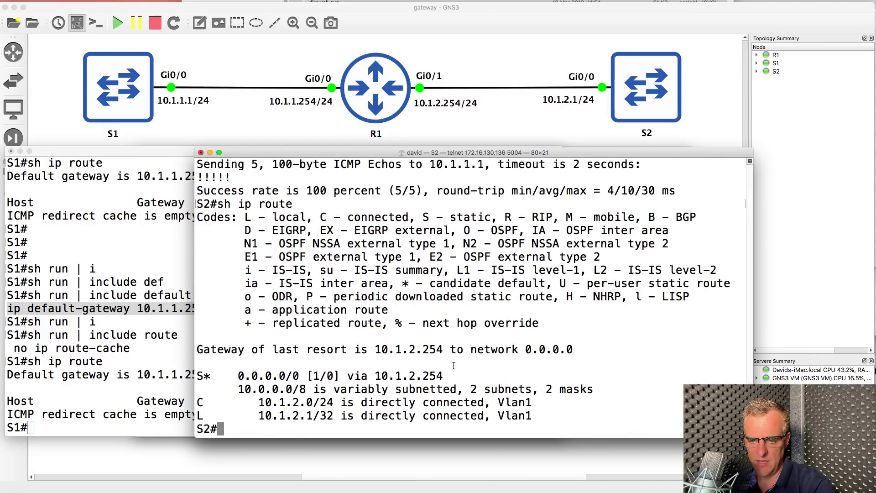
drag(443, 375, 161, 377)
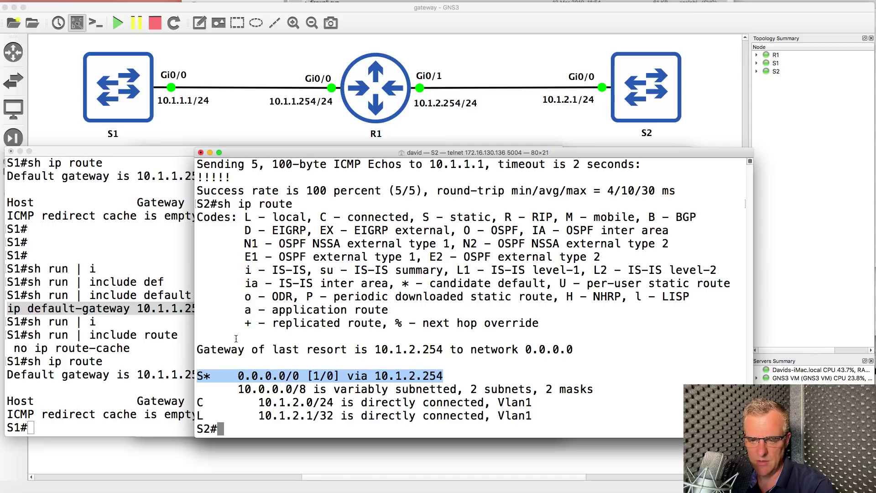
drag(214, 338, 593, 353)
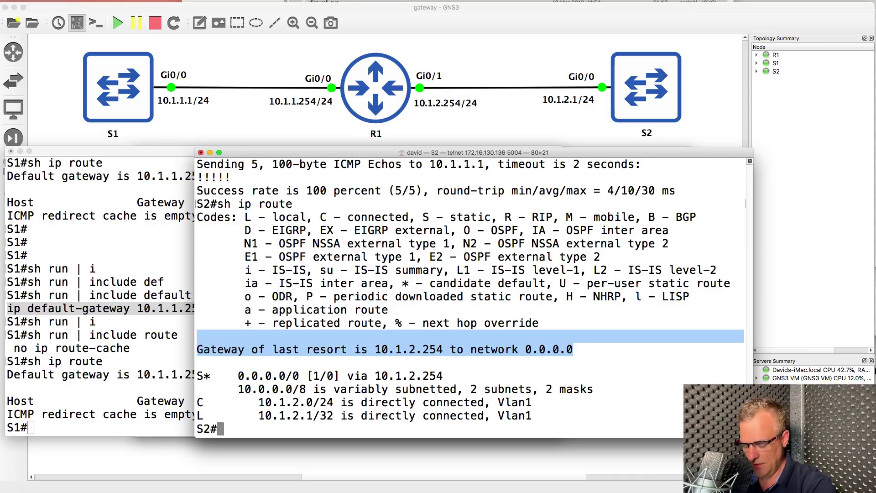
Run sh run | include rout on S2 to list its routing-related configuration lines.
text(sh run | in)
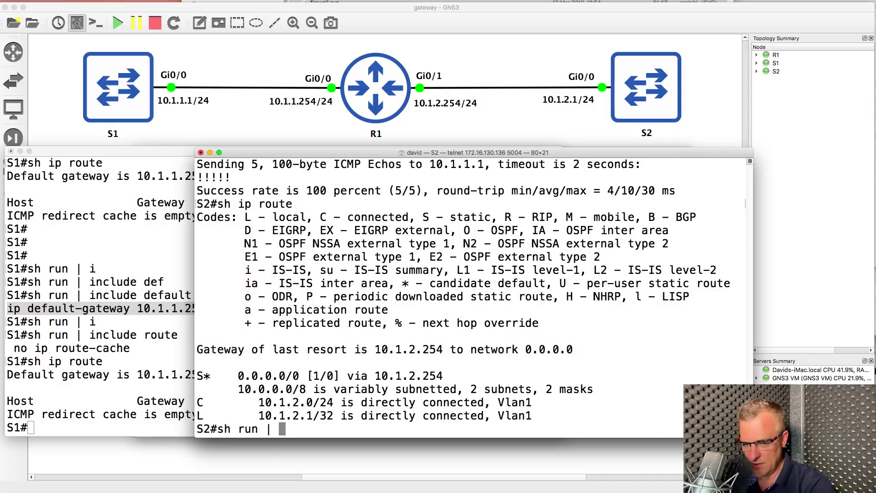
key(Tab)
text(rout)
key(Return)
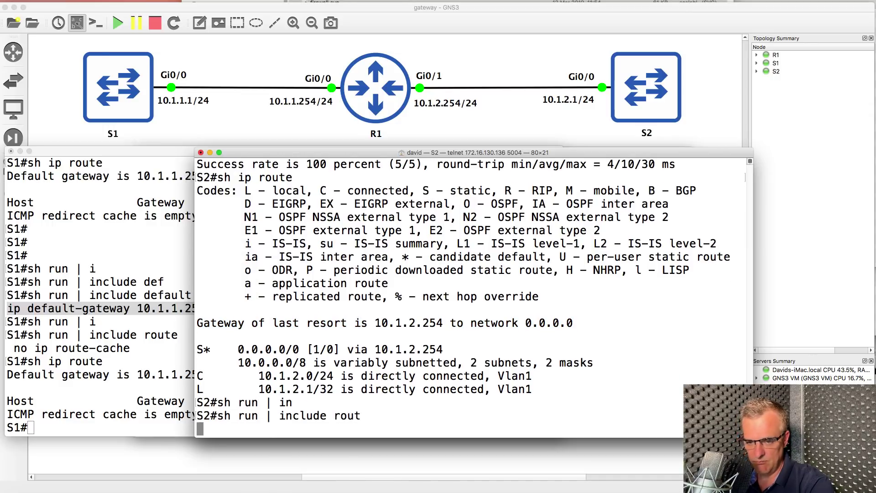
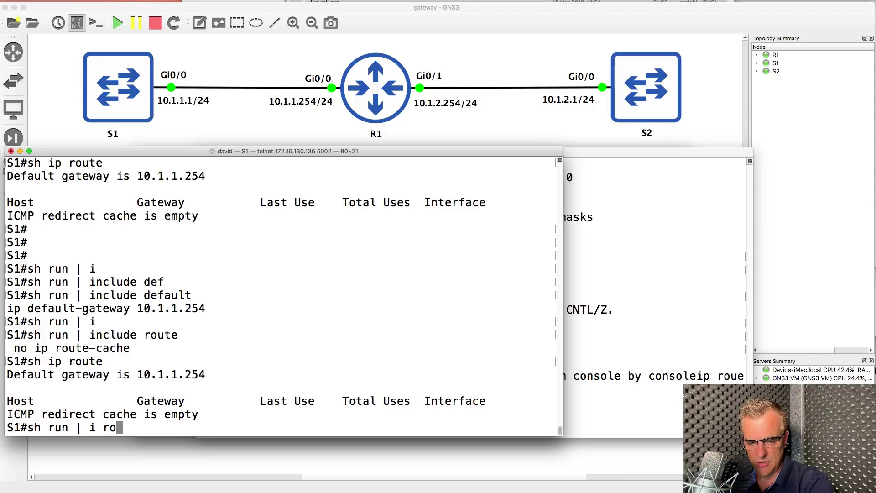
List S1's routing-related configuration with sh run | i rout, highlighting the earlier sh ip route command and the no ip routing line.
key(Return)
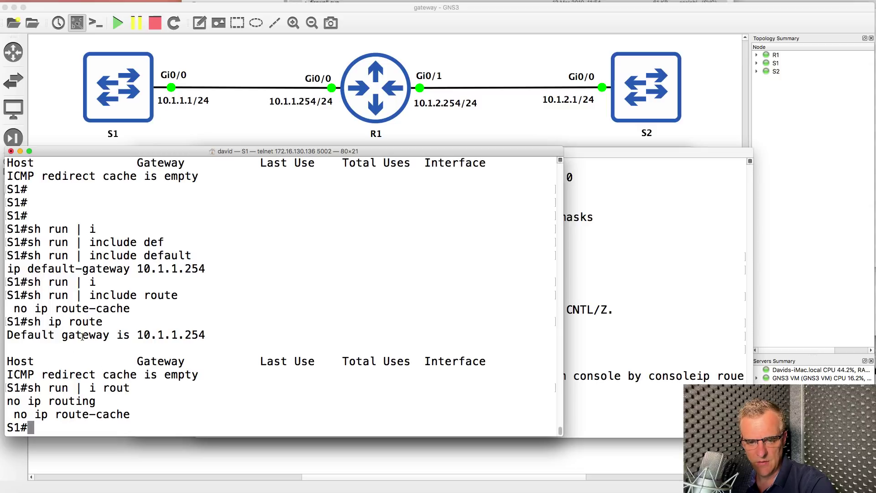
drag(7, 322, 128, 326)
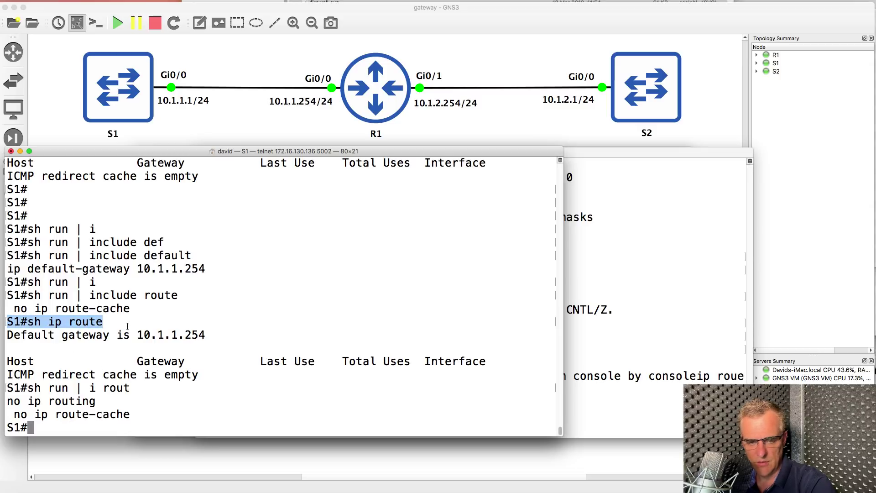
drag(135, 401, 7, 401)
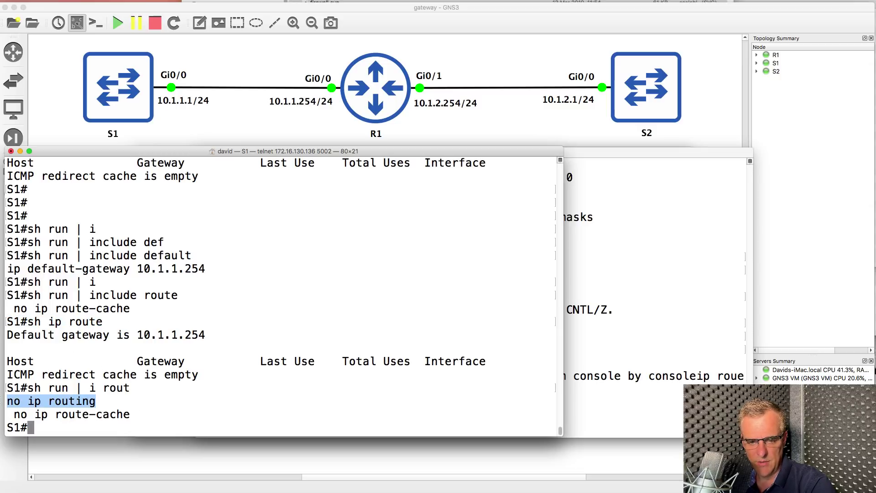
triple_click(1, 402)
Display S1's full running configuration with sh run and highlight the no ip routing line.
text(sh run)
key(Return)
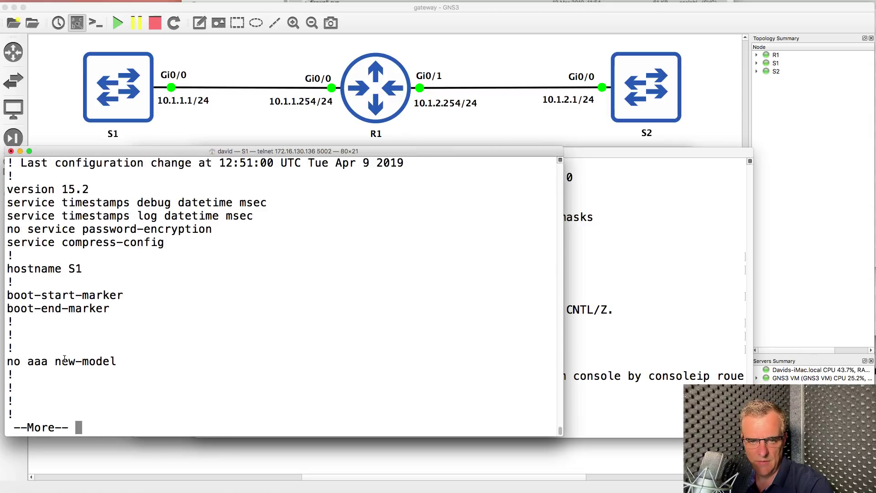
key(space)
scroll(64, 359, up, 3)
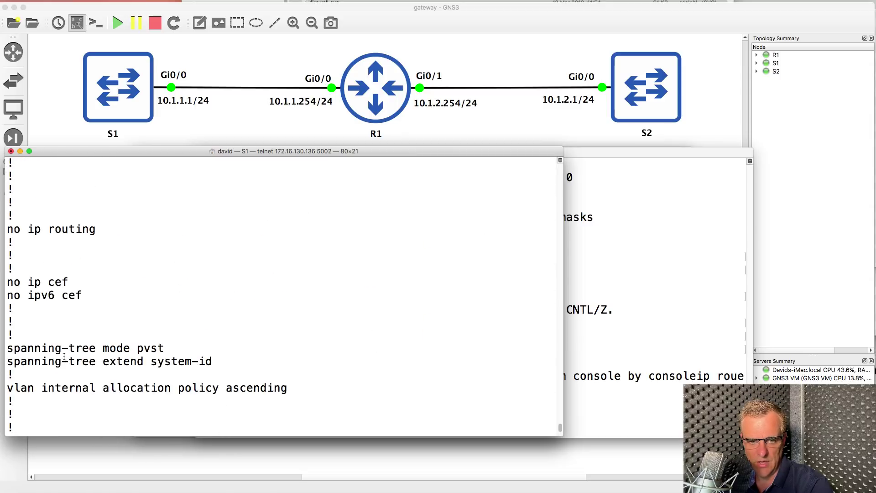
drag(96, 229, 1, 228)
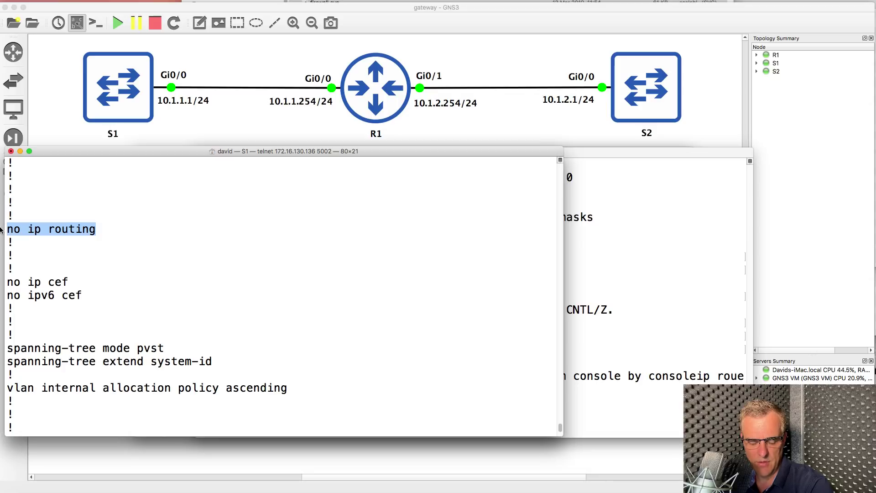
Run sh ip route on S1 and highlight its output, and check the routing mode with sh run | i routing.
text(sh ip route)
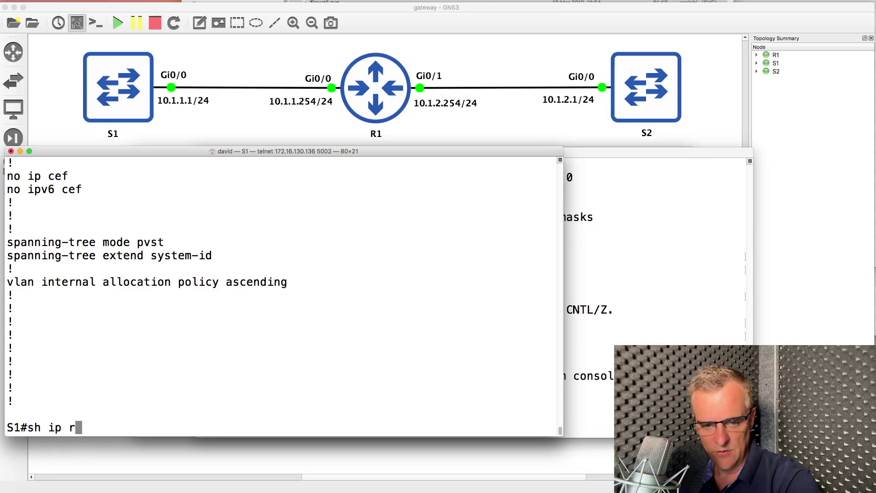
key(Return)
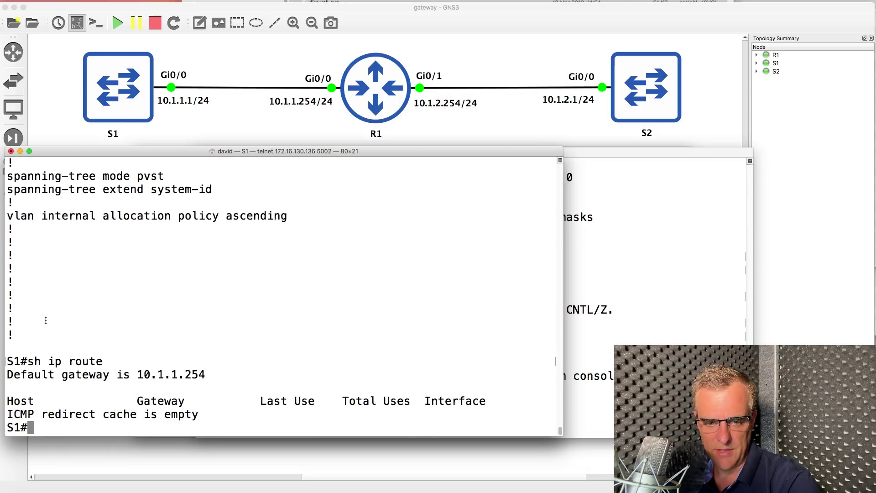
drag(47, 317, 243, 423)
text(sh r)
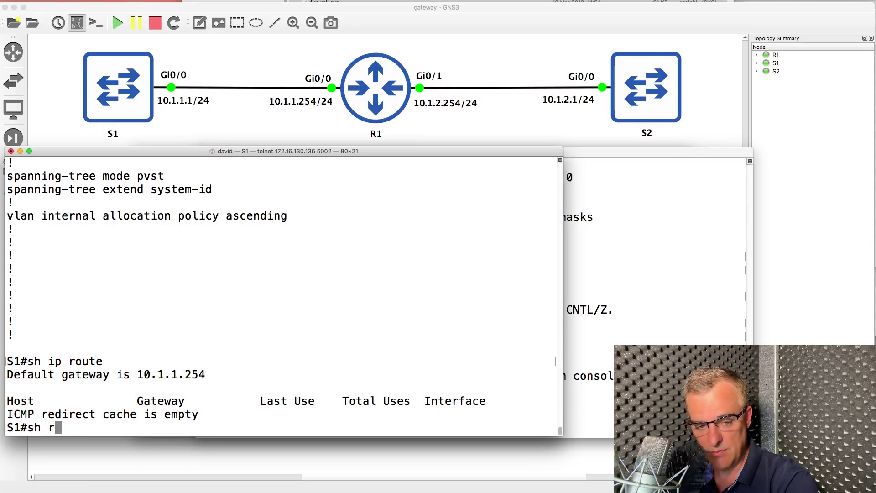
text(un | i routing)
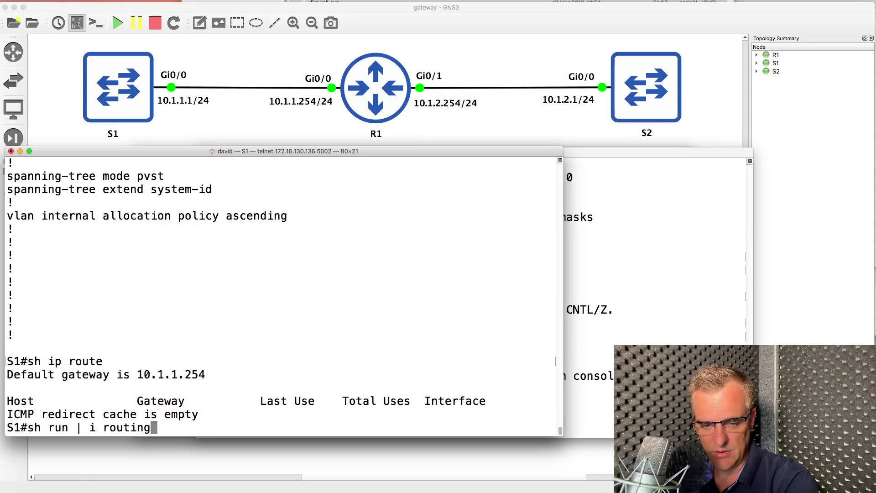
key(Return)
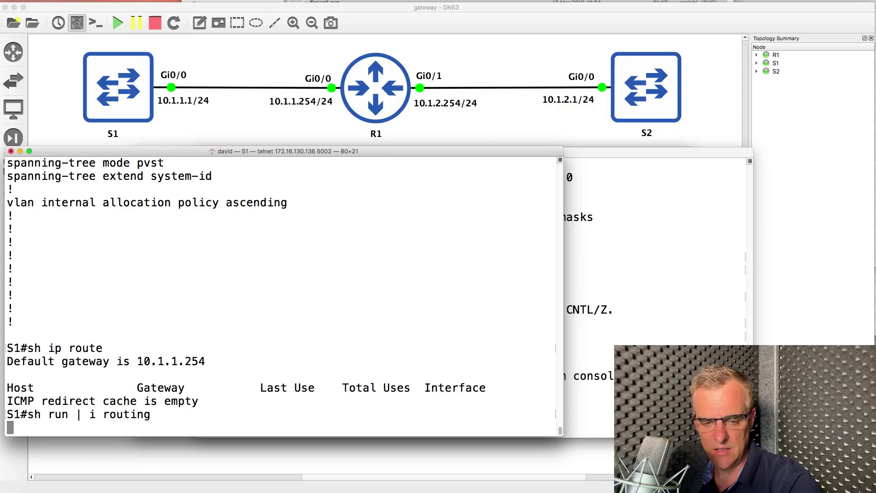
Switch to the S2 console and list its default gateway configuration with sh run | i default.
click(608, 279)
key(BackSpace)
key(BackSpace)
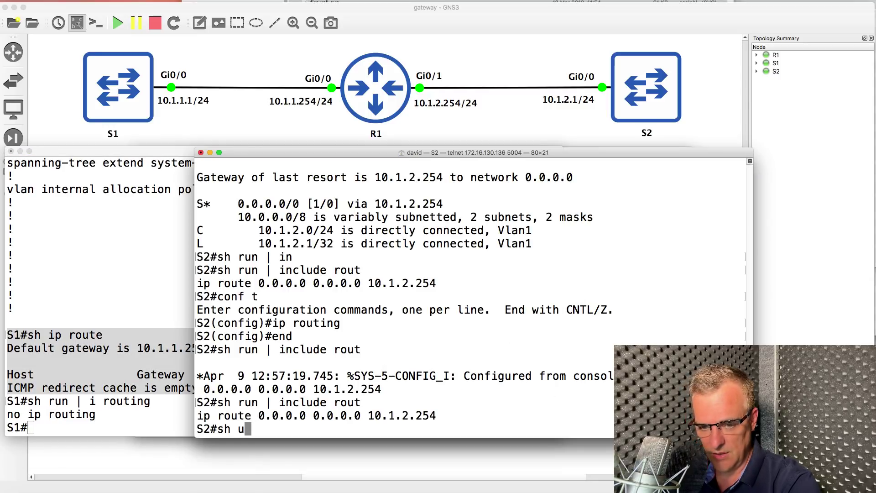
text(un | i d)
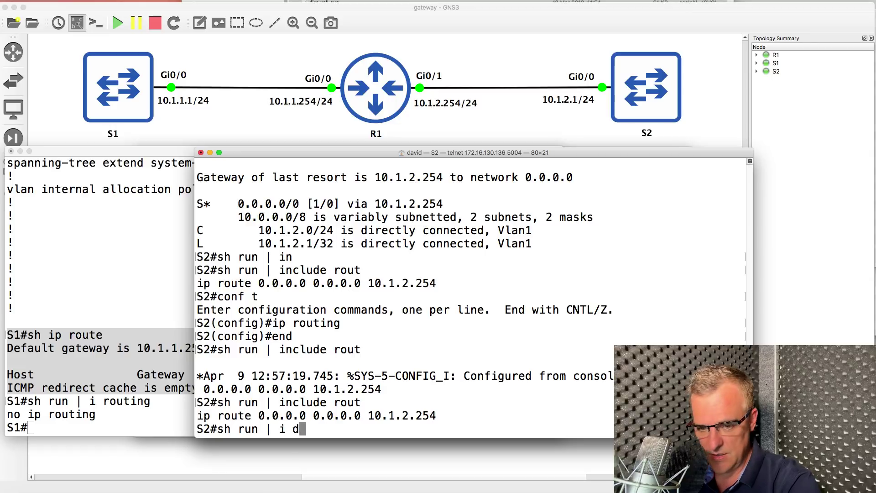
text(efault)
key(Return)
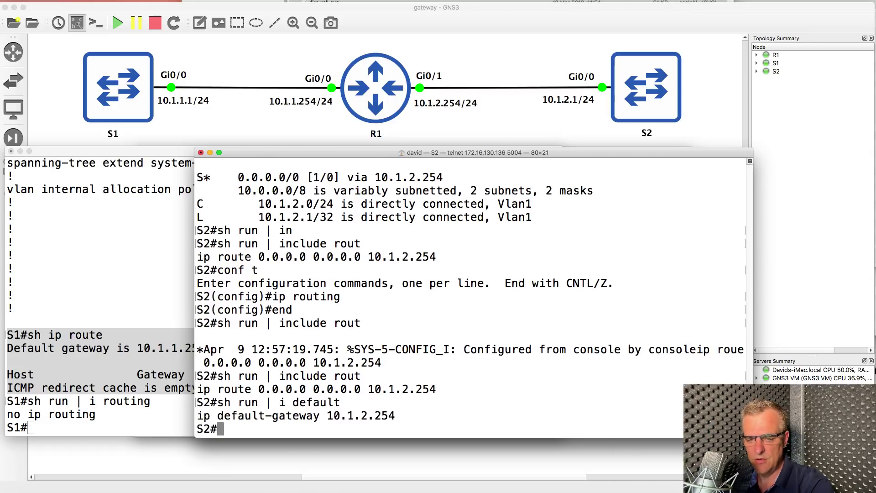
Remove the default gateway from S2 with no ip default-gateway 10.1.2.254 and exit configuration mode.
text(conf t)
key(Return)
text(no)
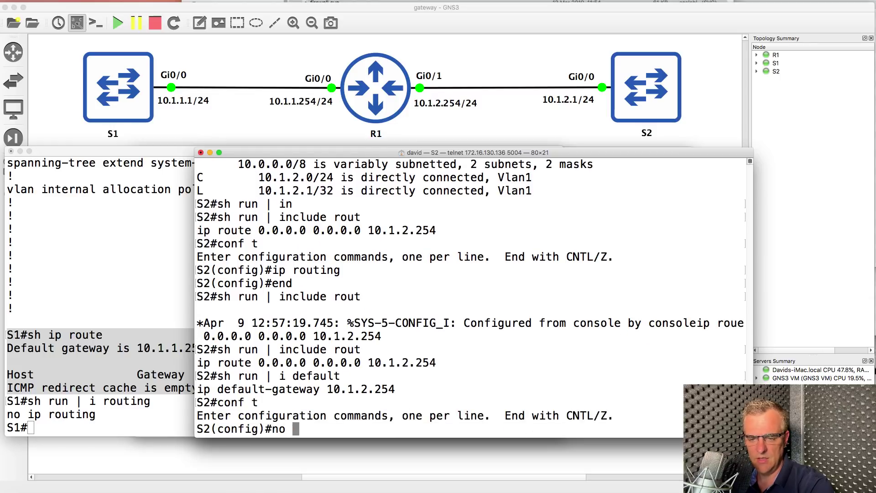
drag(396, 388, 191, 388)
text(ip default-gateway 10.1.2.254)
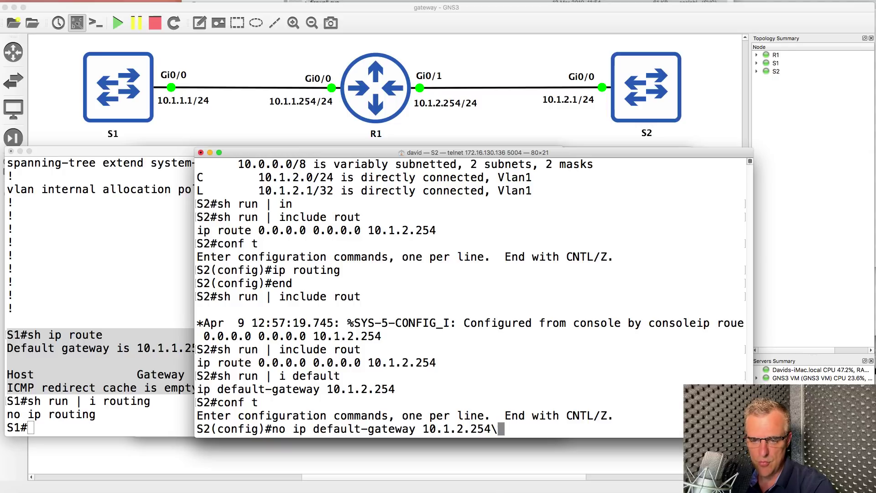
key(Return)
text(end)
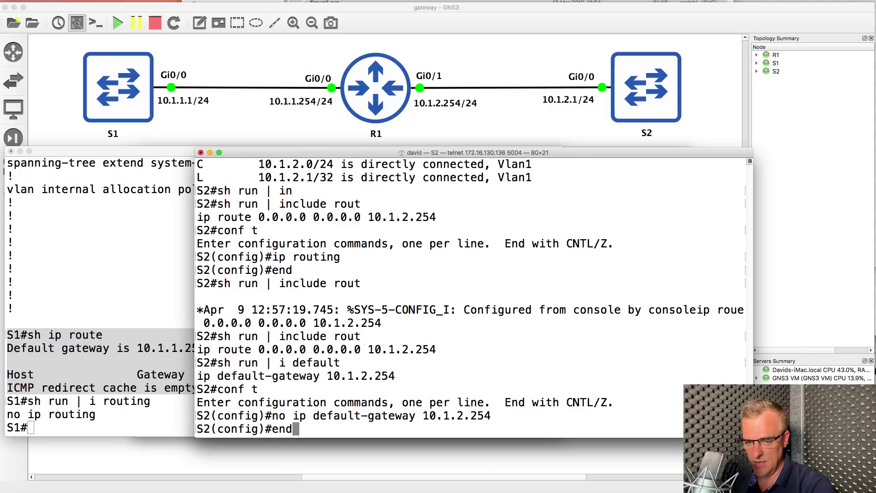
key(Return)
Display S2's routing table with sh ip ro and ping S1 at 10.1.1.1.
text(sh ip ro)
key(Return)
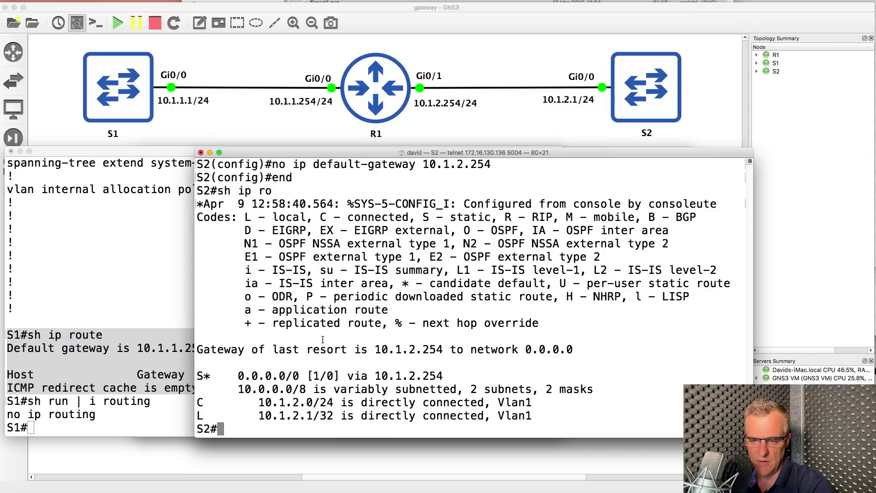
text(ping )
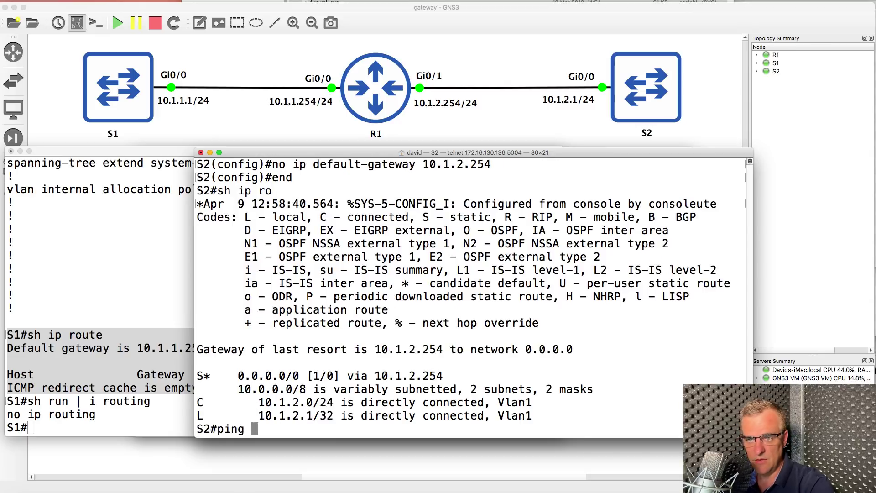
text(10.1.1.1)
key(Return)
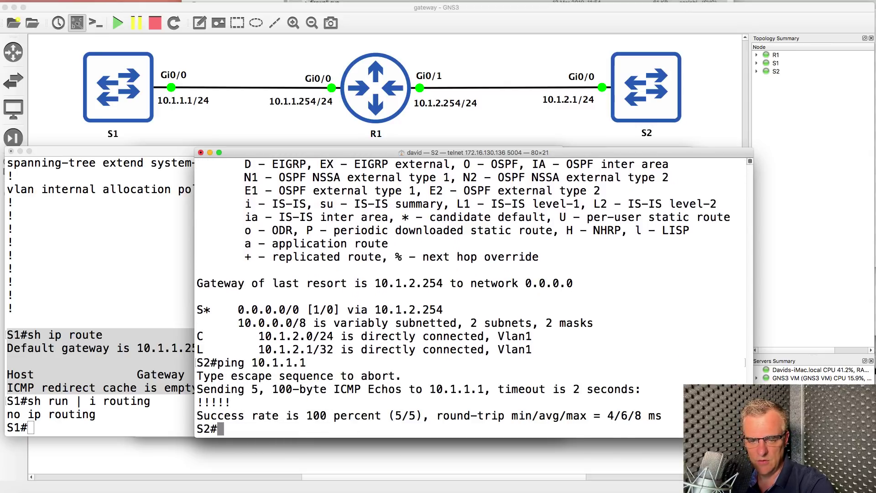
Switch to the S1 console and ping S2 at 10.1.2.1.
click(141, 348)
text(p)
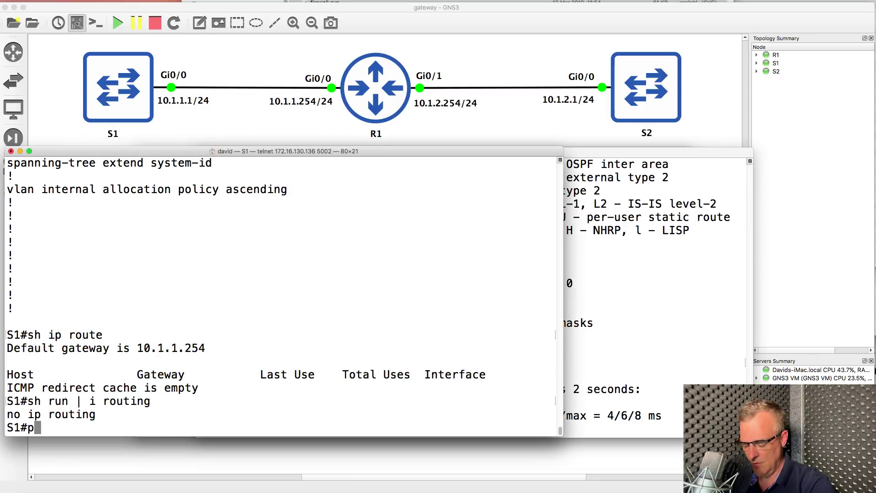
text(ing 10.1.2.1)
key(Return)
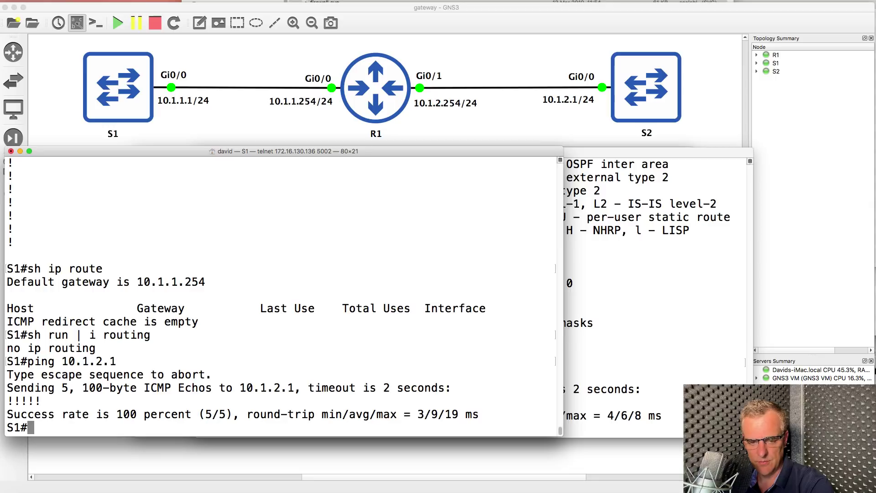
Add blank prompt lines on S1, and run sh ip route followed by sh run | i route.
key(Return)
key(Return)
key(Return)
key(Return)
text(sh ip rout)
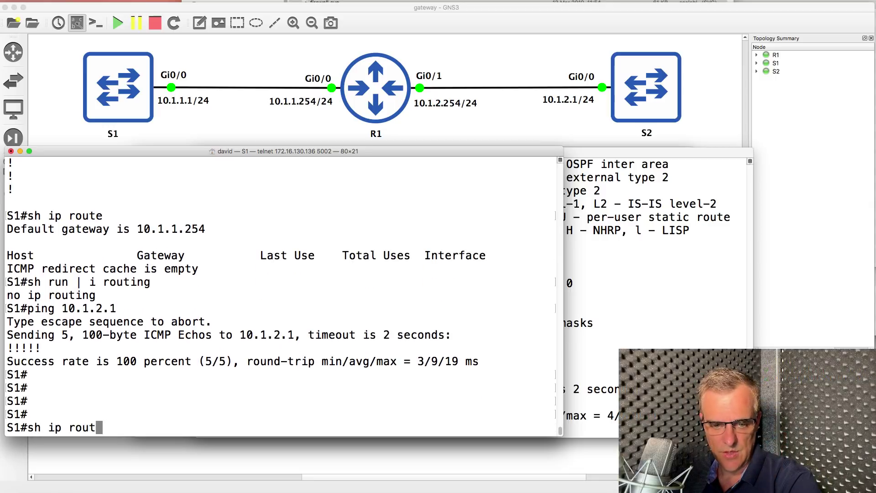
text(e)
key(Return)
text(sh run | i route)
key(Return)
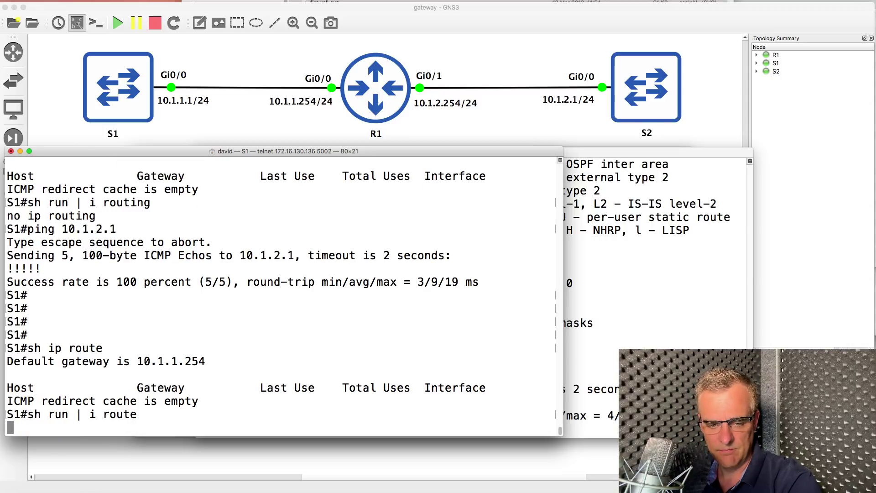
Repeat the S1 configuration filter as sh run | i rout, highlighting the no ip routing line and the default gateway line.
key(Up)
key(BackSpace)
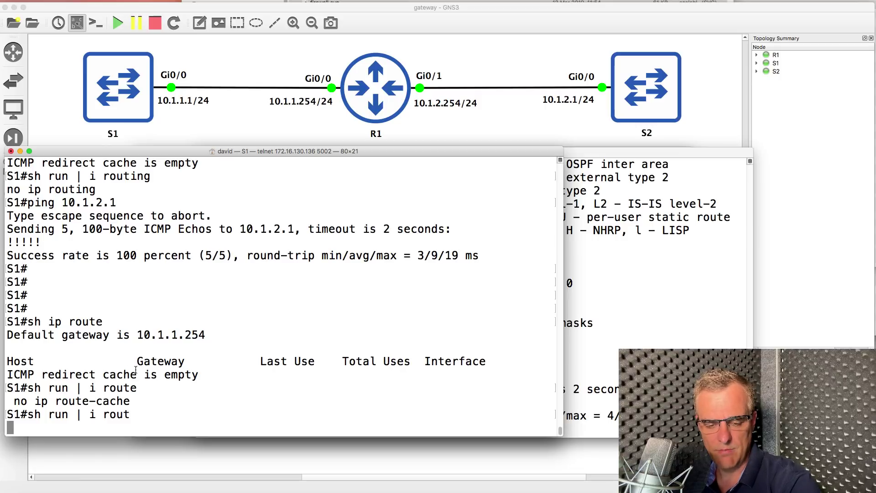
drag(113, 401, 9, 402)
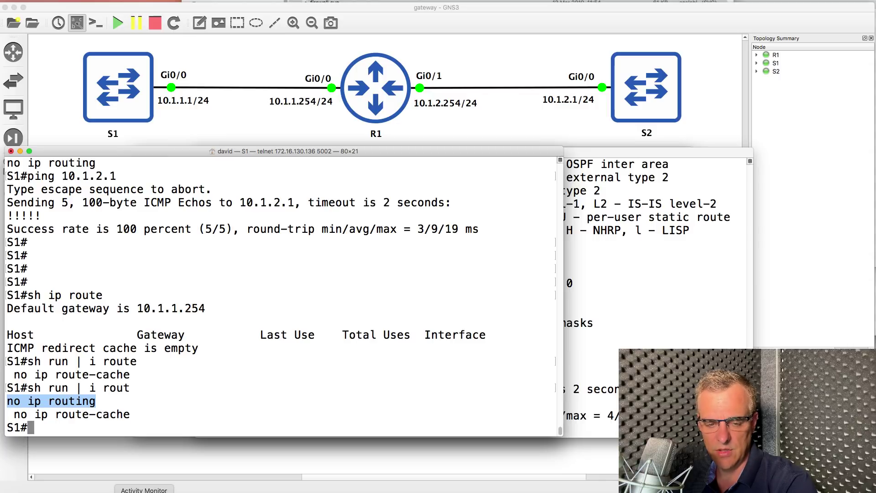
click(86, 413)
triple_click(111, 404)
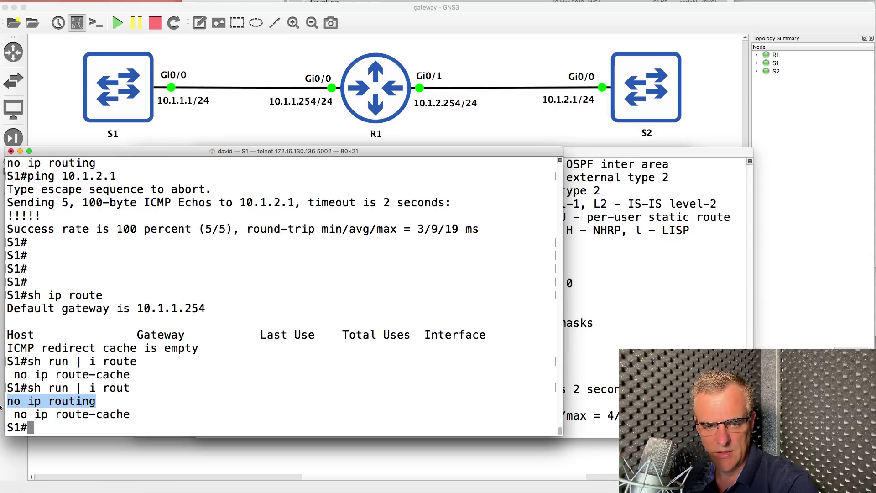
triple_click(205, 308)
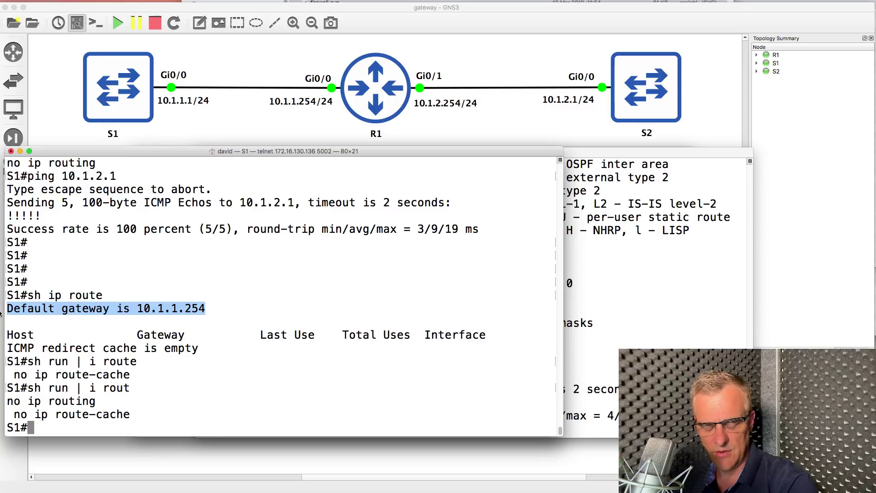
Highlight S1's no ip routing line again and list its default gateway configuration with sh run | i default.
text(dh)
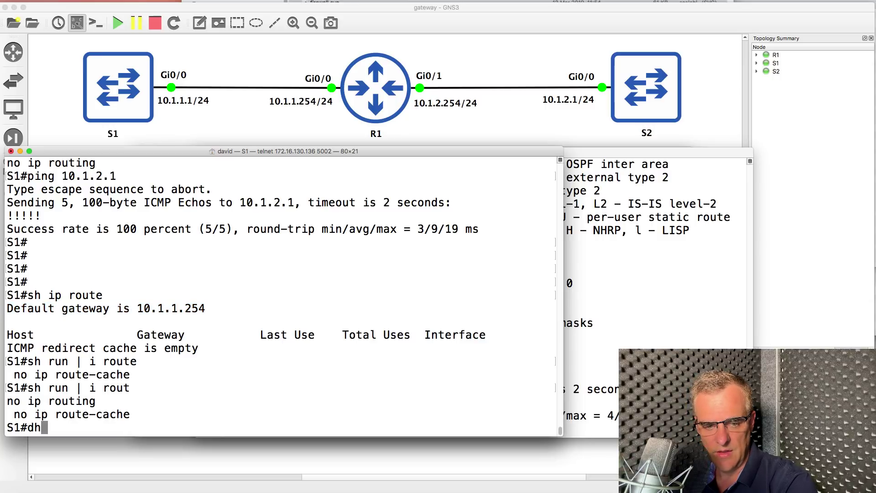
key(BackSpace)
key(BackSpace)
triple_click(94, 401)
click(93, 401)
text(sh run)
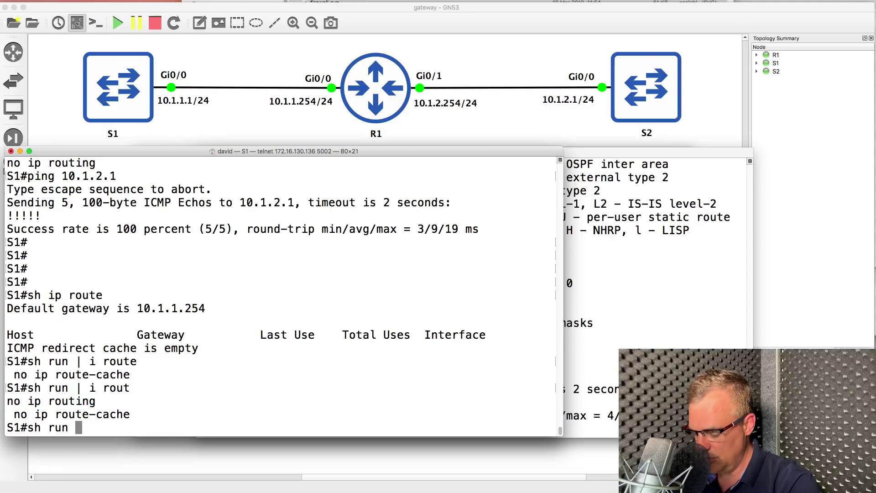
text( | i default)
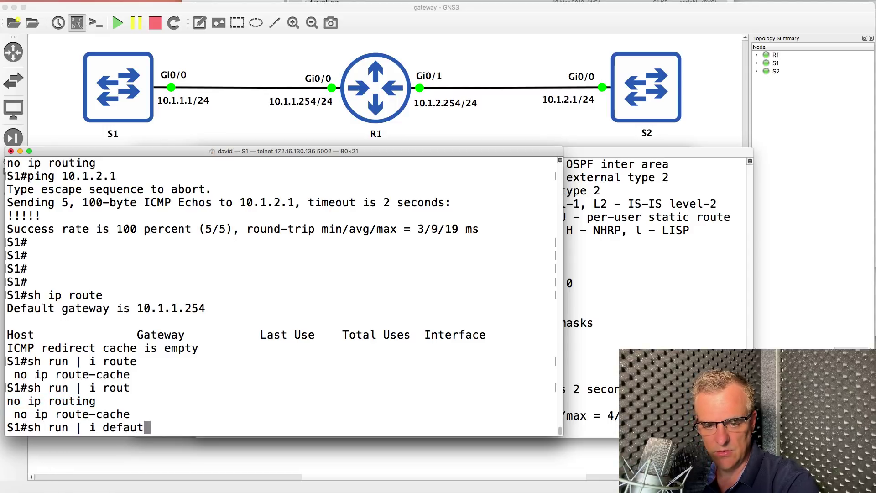
key(Return)
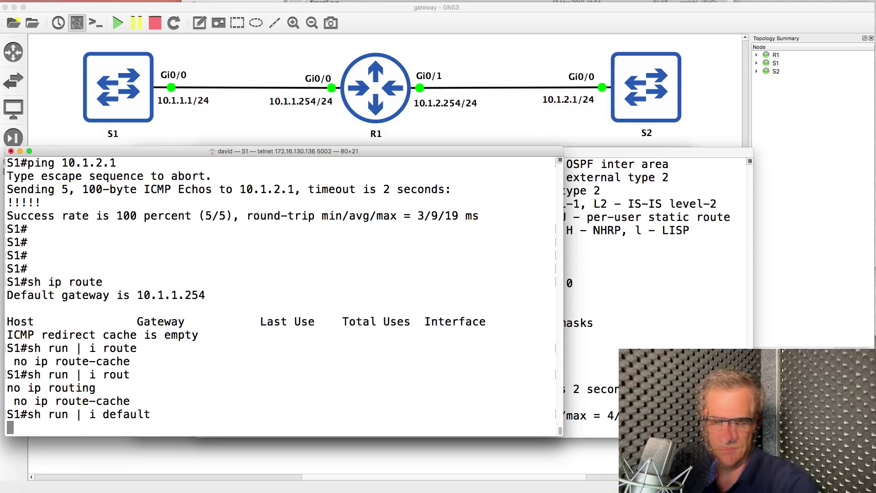
Enable IP routing on S1 in global configuration mode and display its routing table with sh ip route.
text(conf t)
key(Return)
text(ip routing)
key(Return)
text(end)
key(Return)
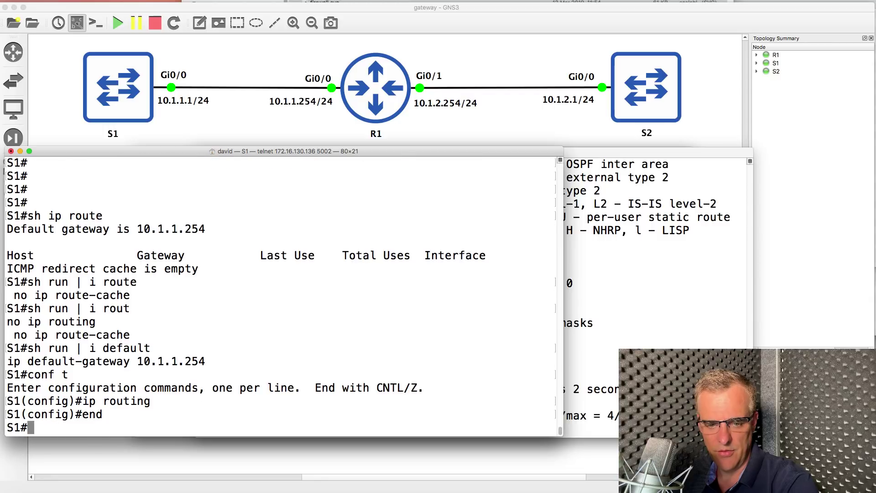
text(sh ip route)
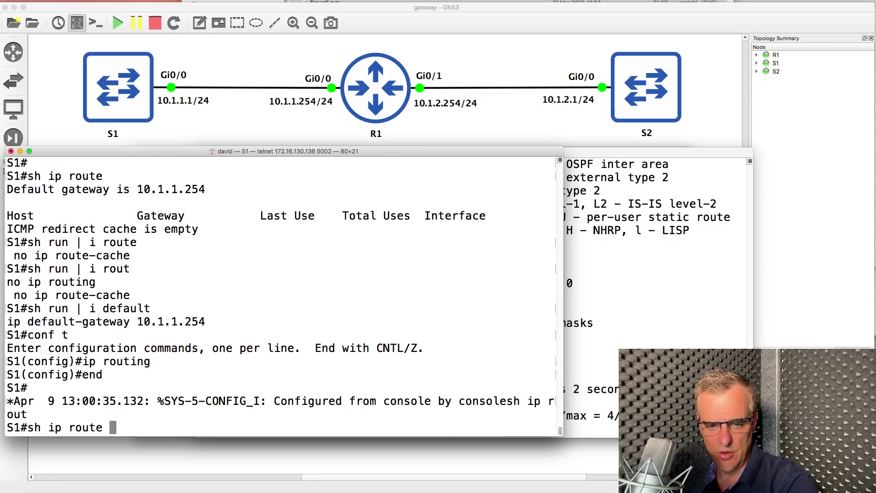
key(Return)
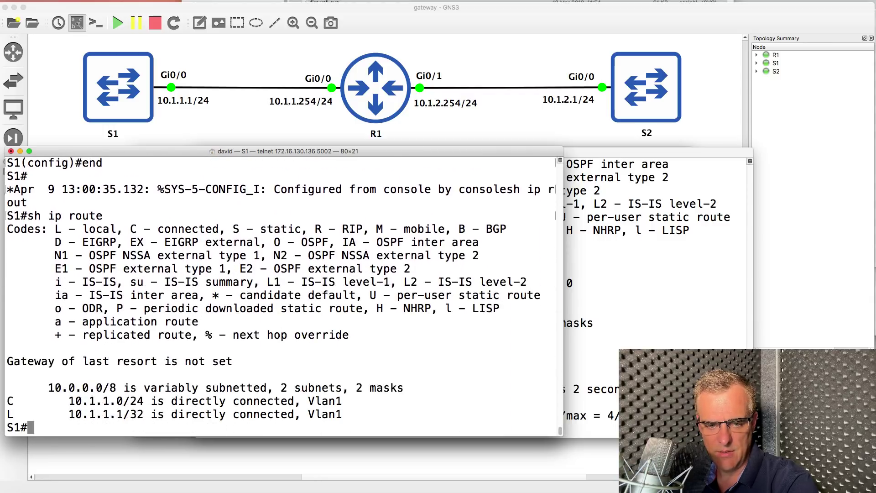
Highlight the Gateway of last resort line on S1, and ping 10.1.2.1, aborting the ping before it completes.
triple_click(242, 363)
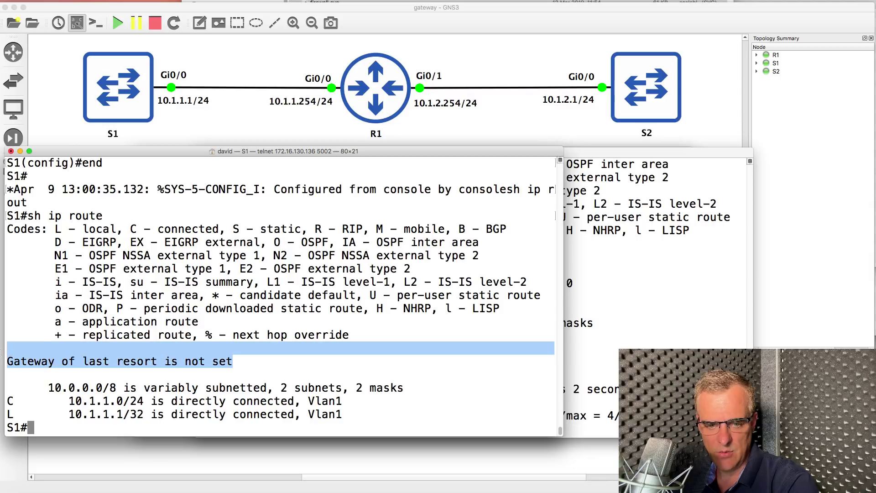
text(ping 10.1.2.1)
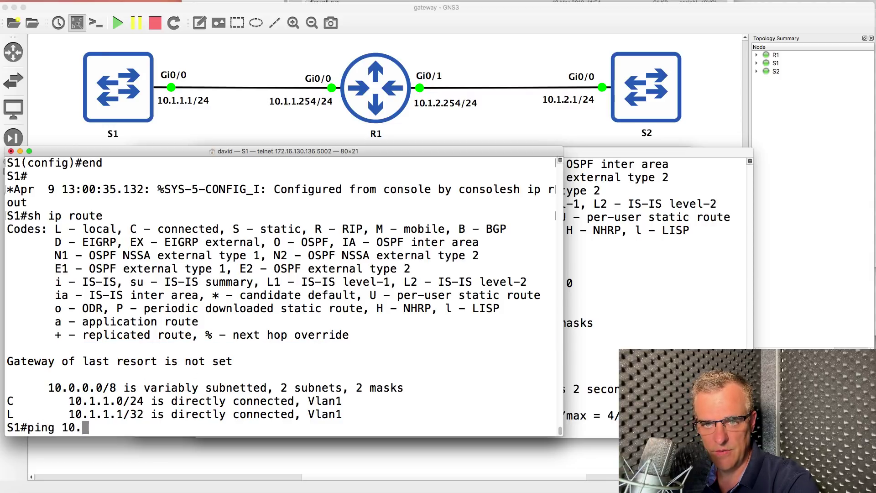
key(Return)
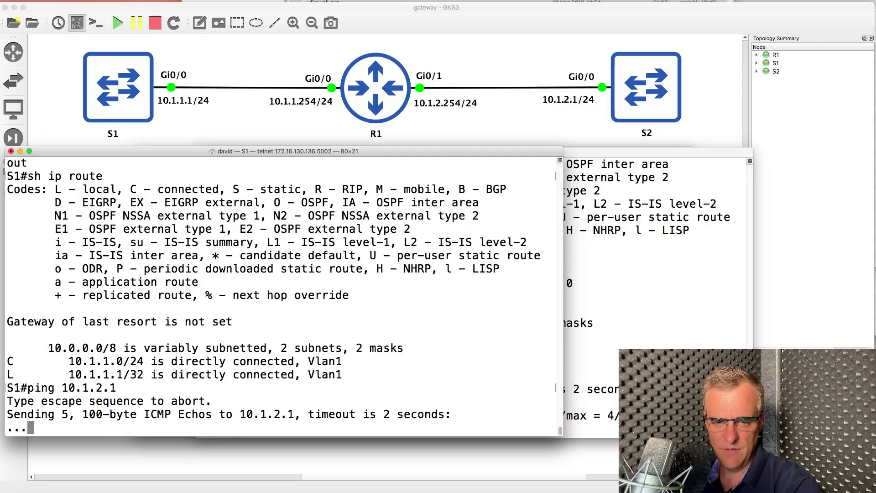
key(ctrl+shift+6)
Filter S1's running configuration with sh run | include default, and highlight the default gateway line and the ping output above it.
text(sh ru)
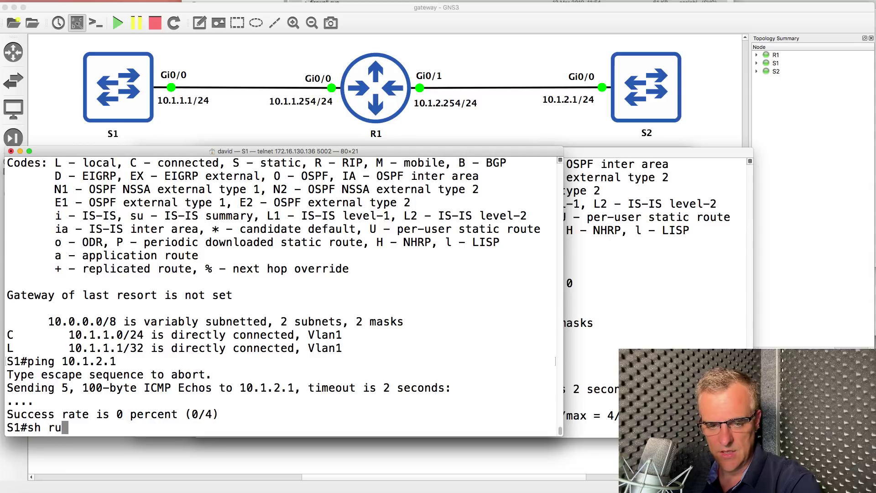
text(n | in)
key(Tab)
text(d)
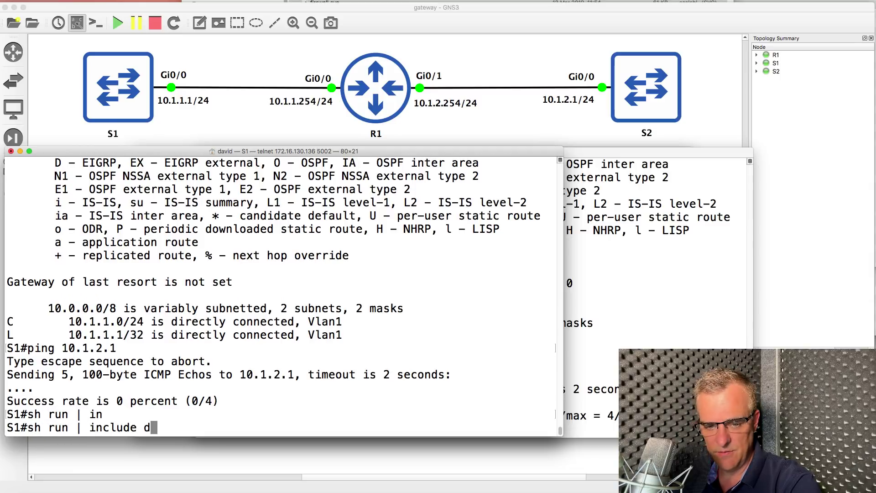
text(efault)
key(Return)
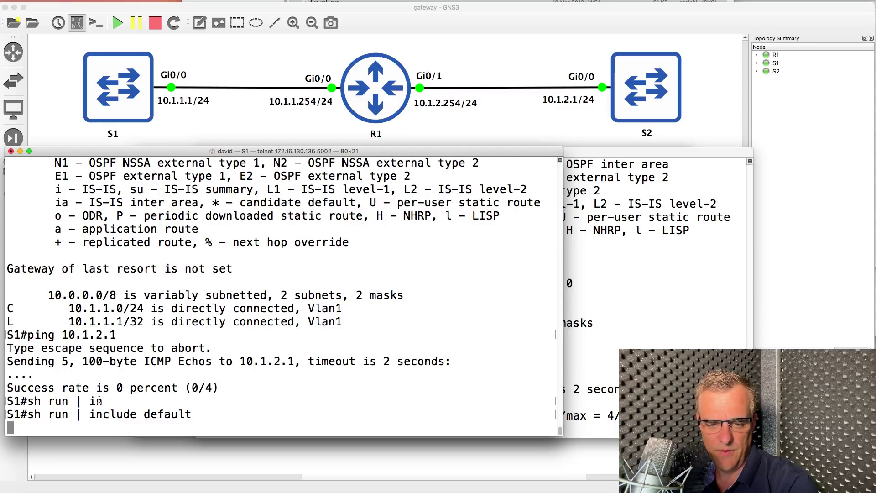
triple_click(252, 411)
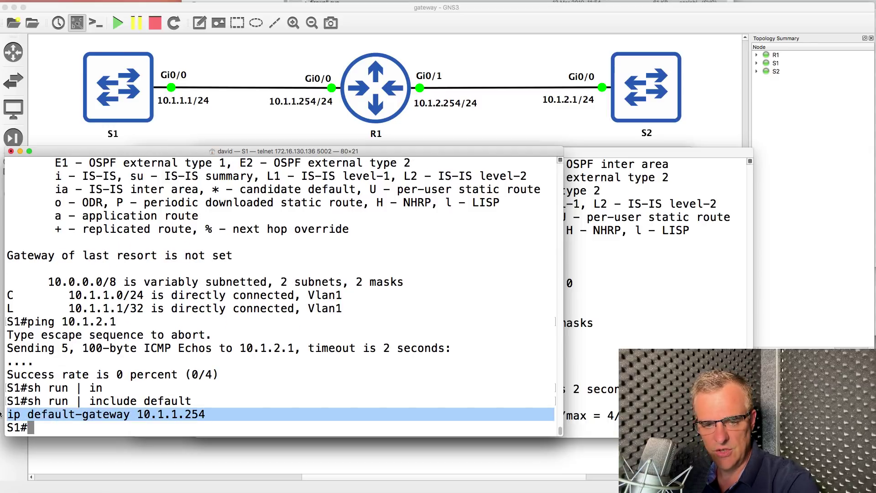
drag(7, 320, 217, 367)
Disable IP routing on S1 with no ip routing in global configuration mode, and display the result with sh ip route.
text(conf t)
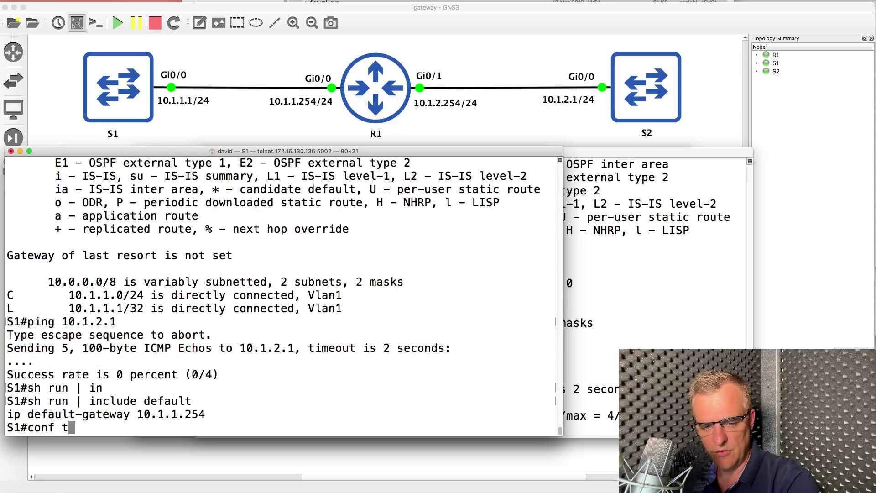
key(Return)
text(no ip routing)
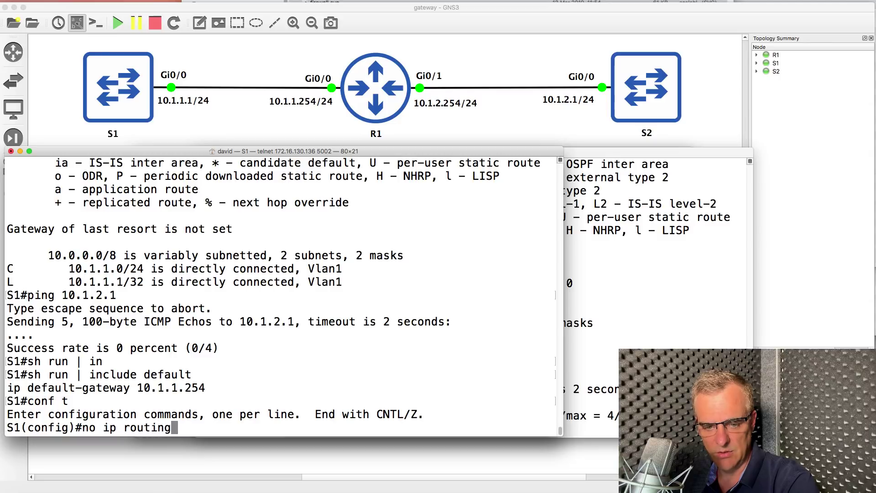
key(Return)
text(end)
key(Return)
text(sh ip route)
key(Return)
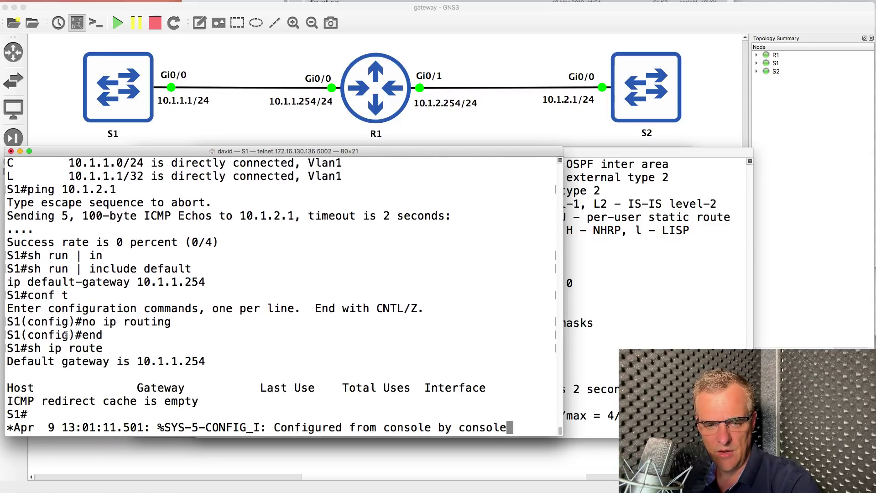
Compare S1's sh ip route output under ip routing and under no ip routing by highlighting the commands and output of each.
drag(8, 346, 95, 416)
scroll(95, 408, up, 2)
scroll(95, 409, up, 4)
scroll(92, 392, down, 1)
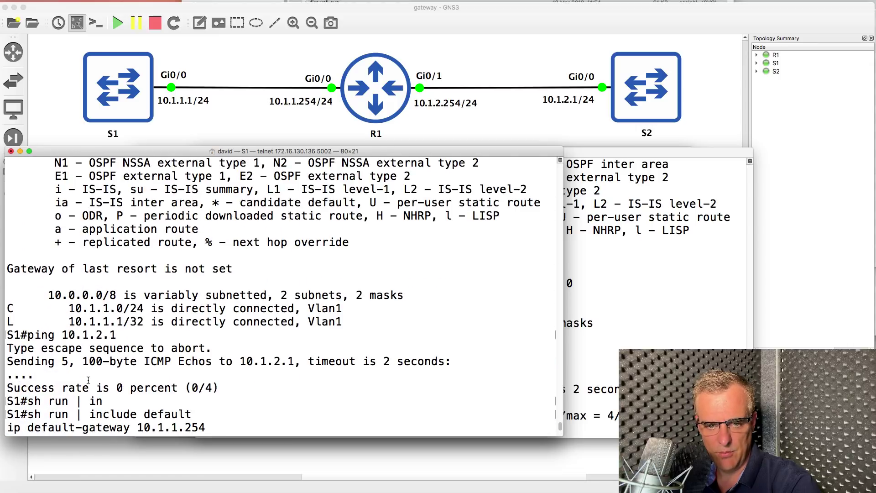
drag(14, 259, 146, 330)
scroll(146, 331, up, 6)
drag(150, 204, 3, 202)
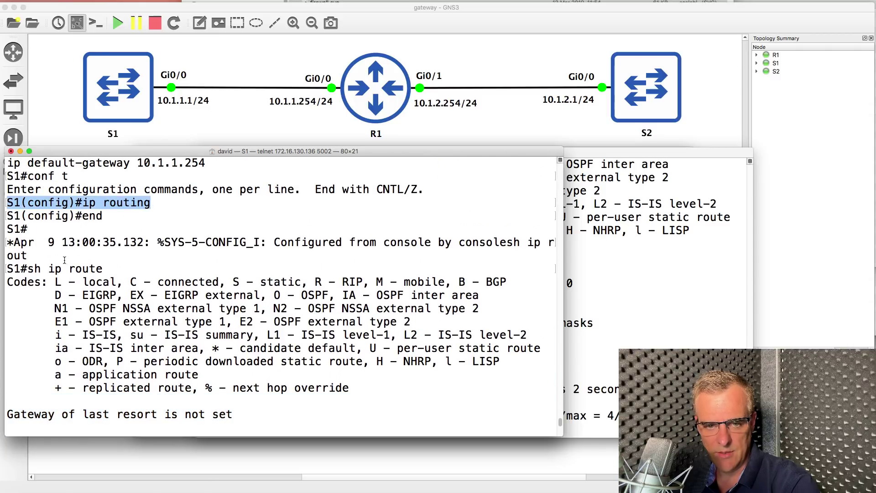
drag(37, 261, 99, 268)
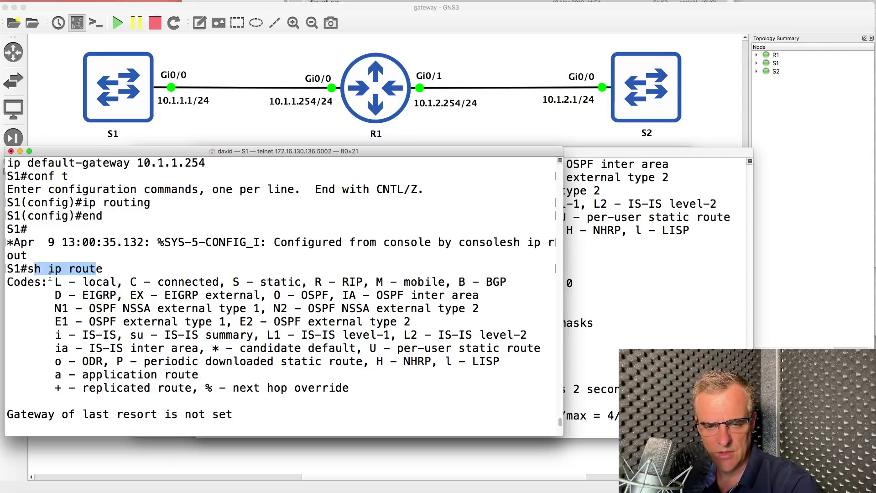
drag(17, 266, 298, 422)
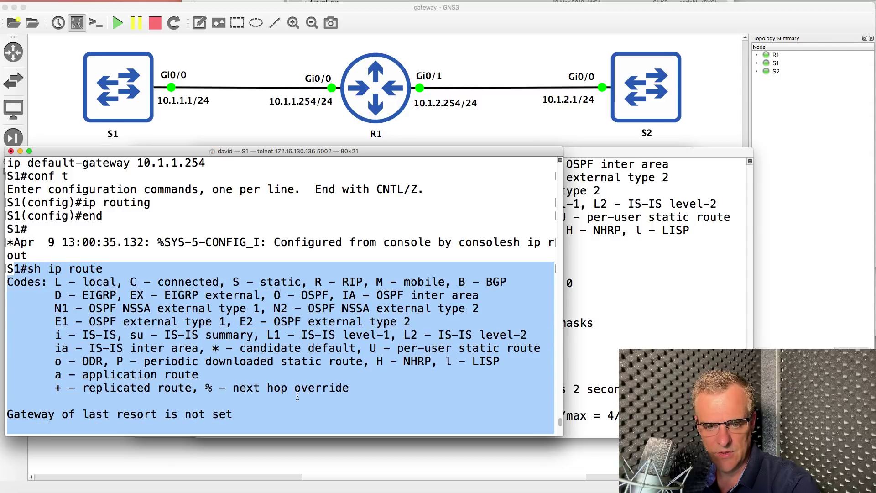
drag(6, 321, 481, 414)
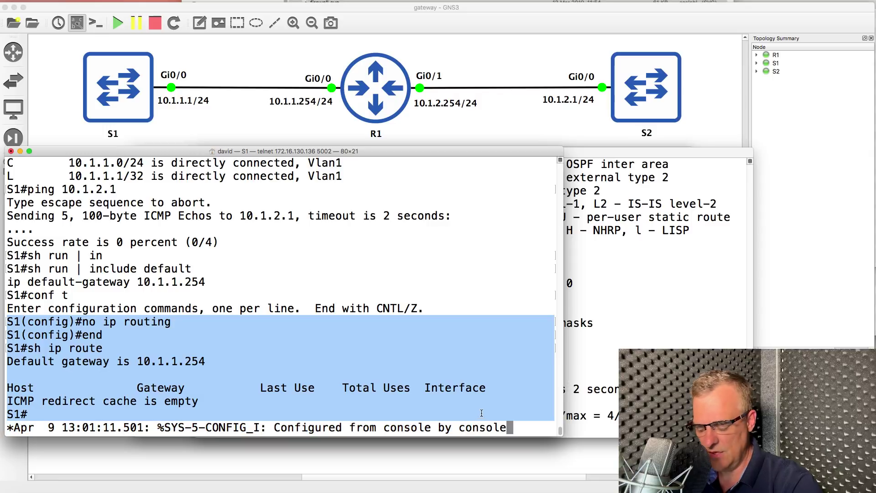
Recall the earlier ping command on S1 and ping 10.1.2.1 again with IP routing disabled.
key(Return)
text(conf t)
key(Up)
key(Up)
key(Up)
key(Up)
key(Up)
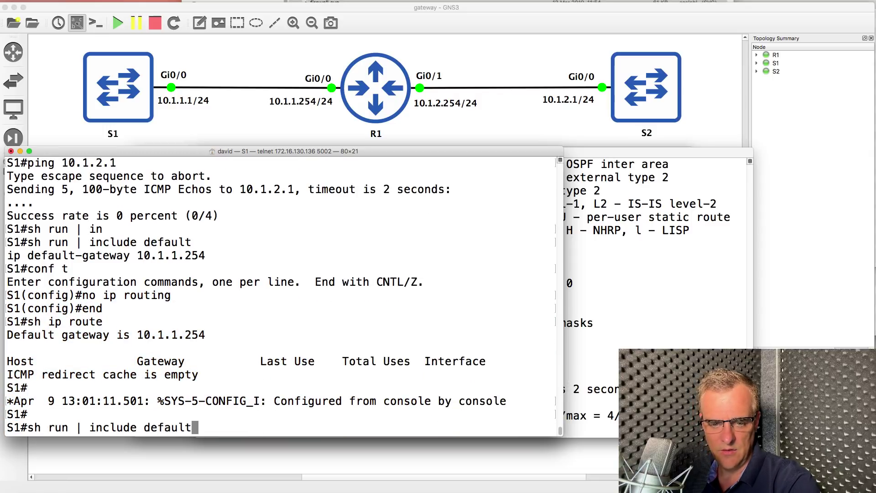
key(Return)
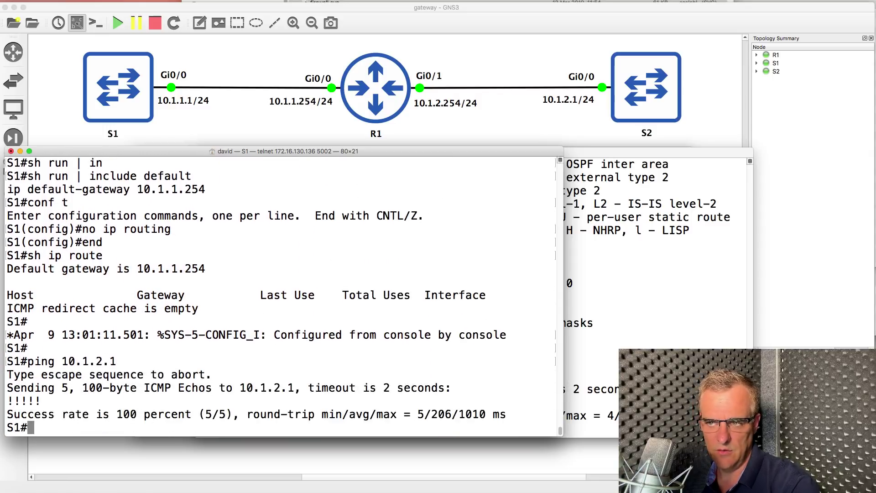